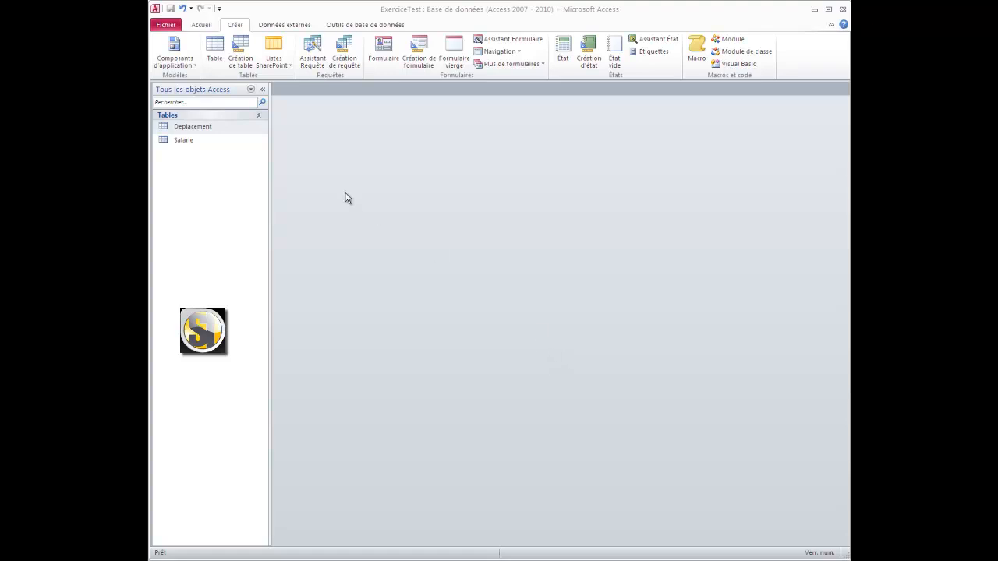
Step: Open the Salarie and Deplacement tables to examine their fields and records
click(201, 148)
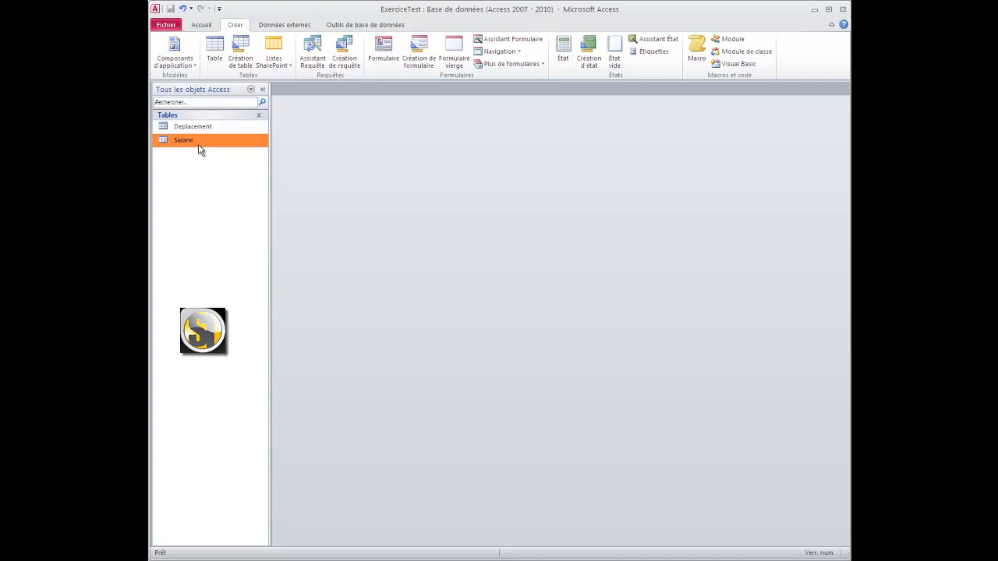
double_click(199, 150)
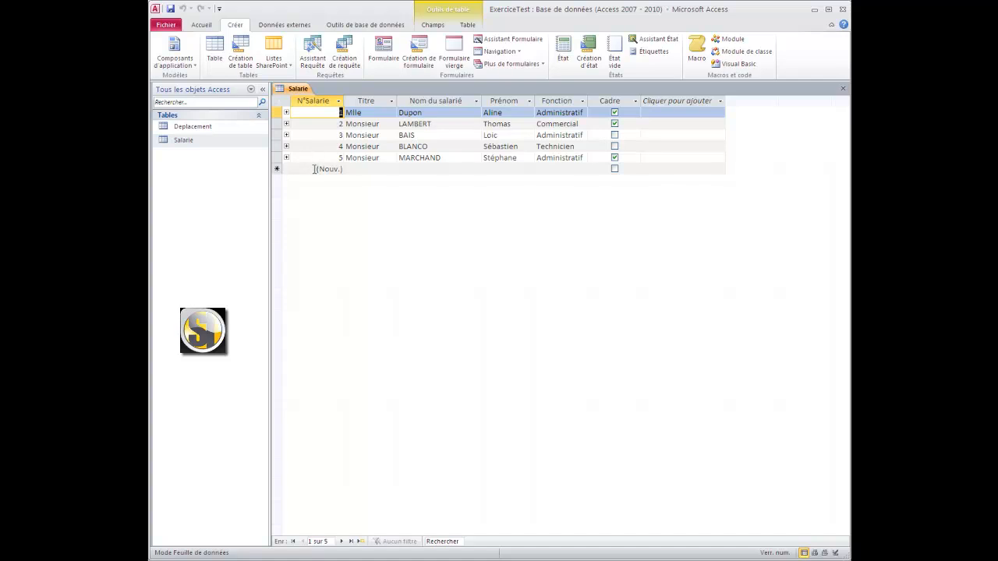
click(219, 131)
double_click(218, 128)
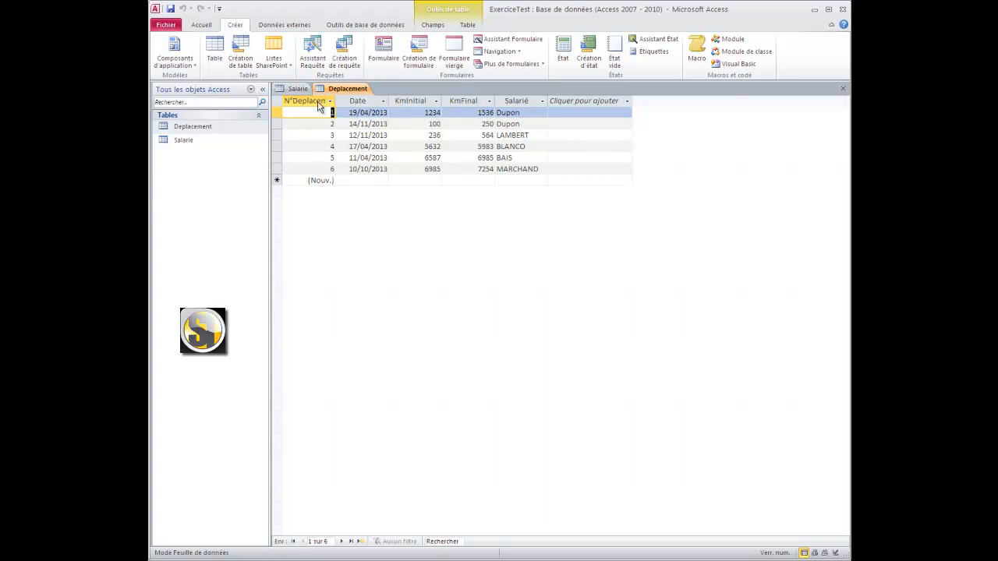
Step: Examine the relationship between the Salarie and Deplacement tables, and close the relationships window and both tables
click(359, 29)
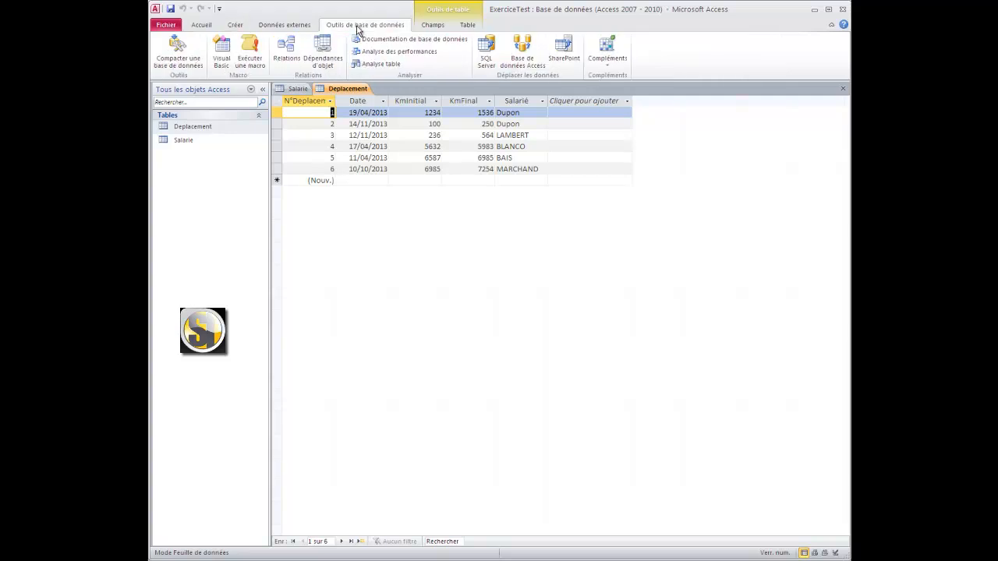
click(292, 48)
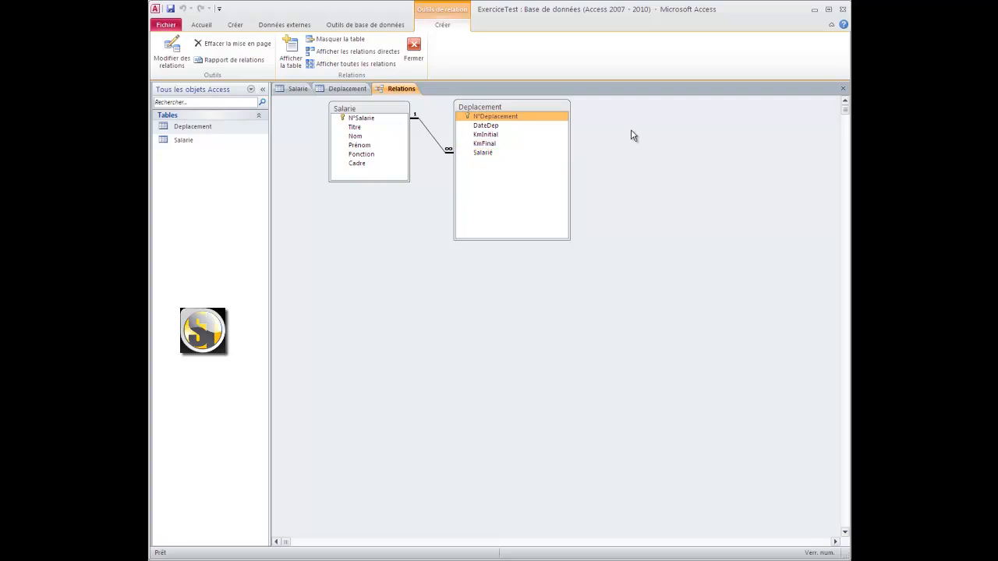
click(842, 89)
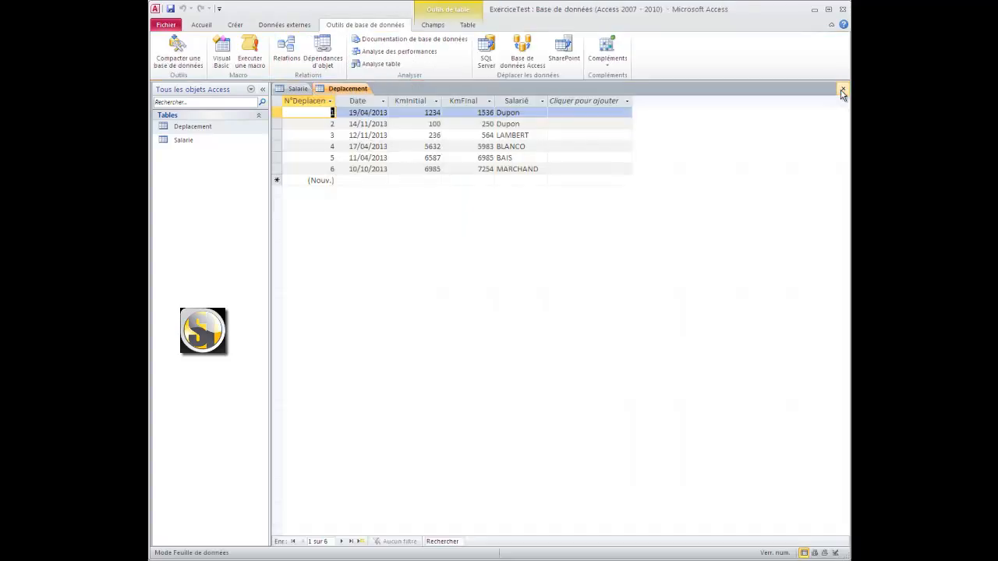
click(842, 90)
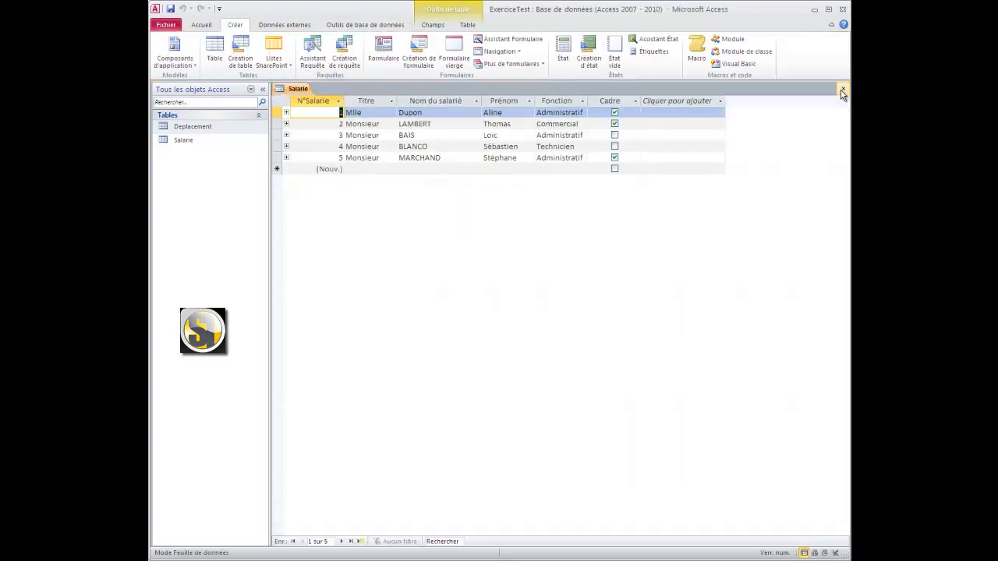
click(842, 91)
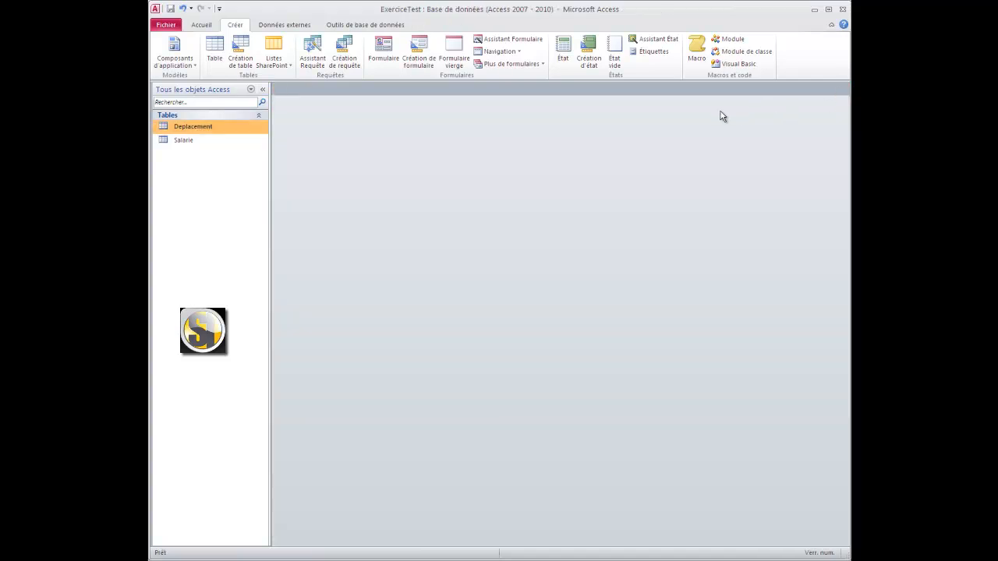
click(505, 40)
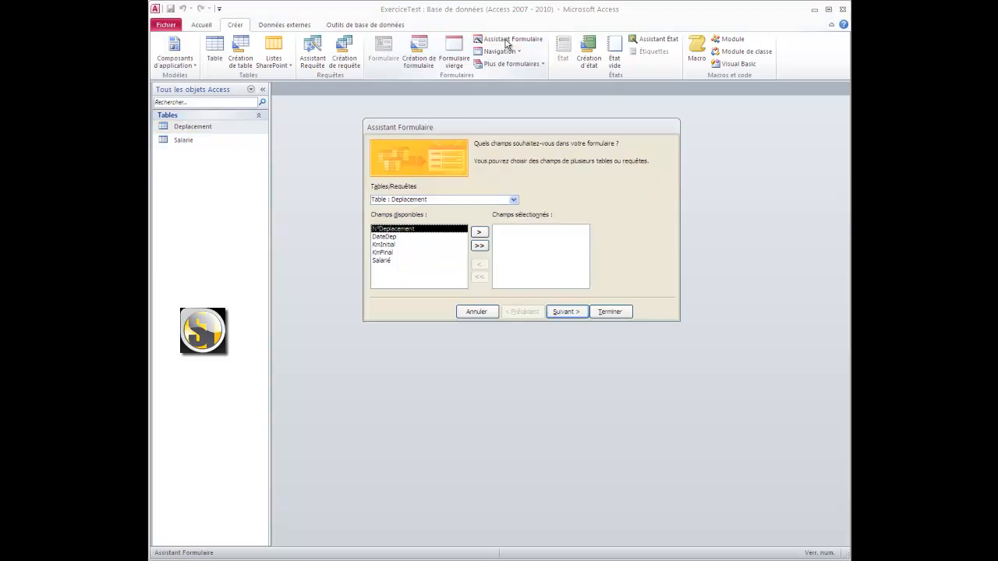
click(514, 199)
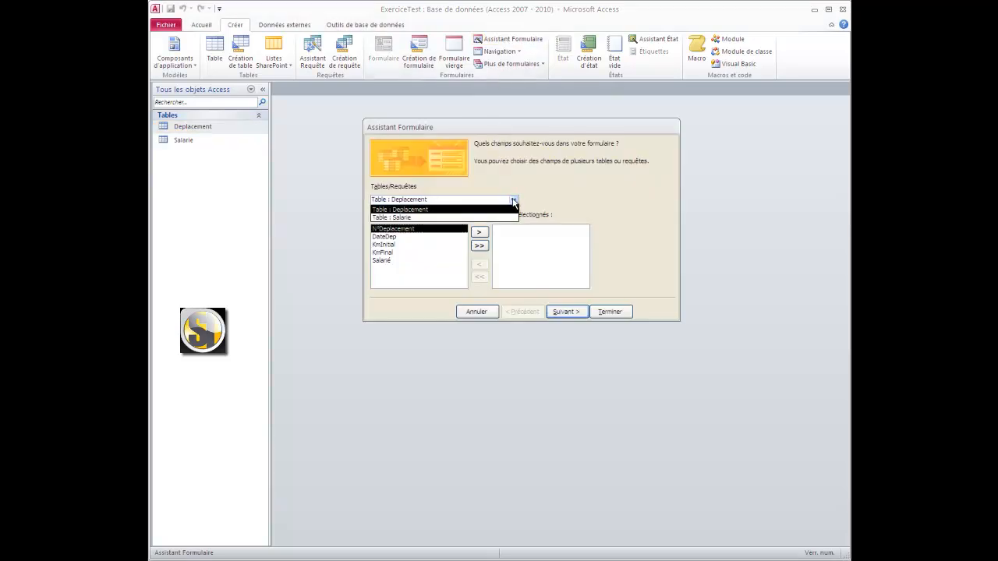
click(511, 219)
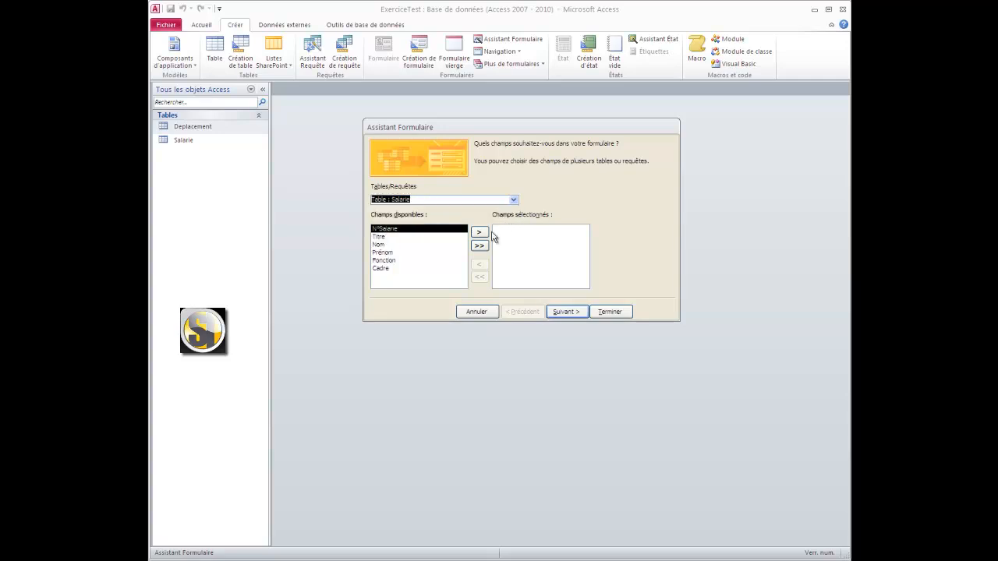
click(481, 246)
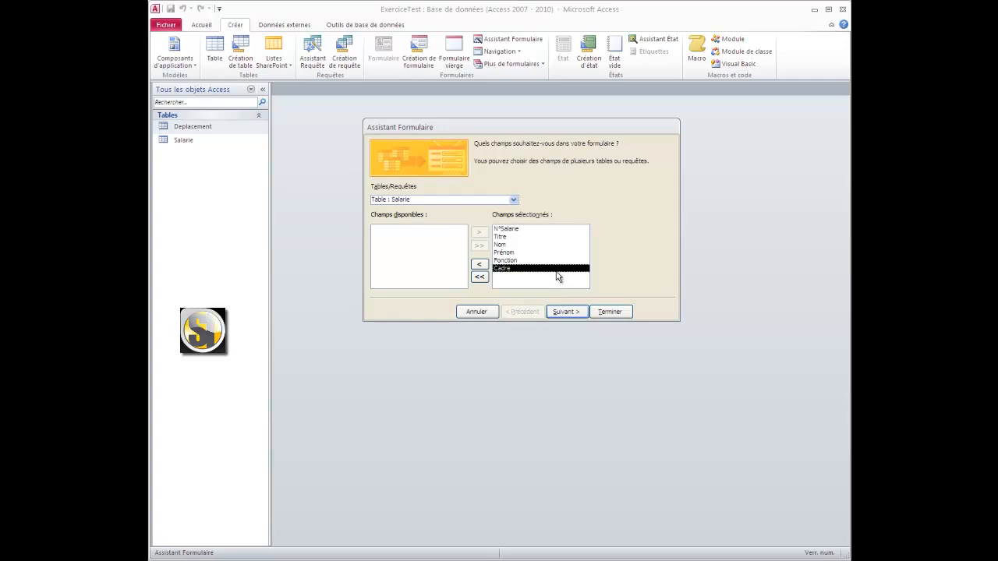
click(513, 201)
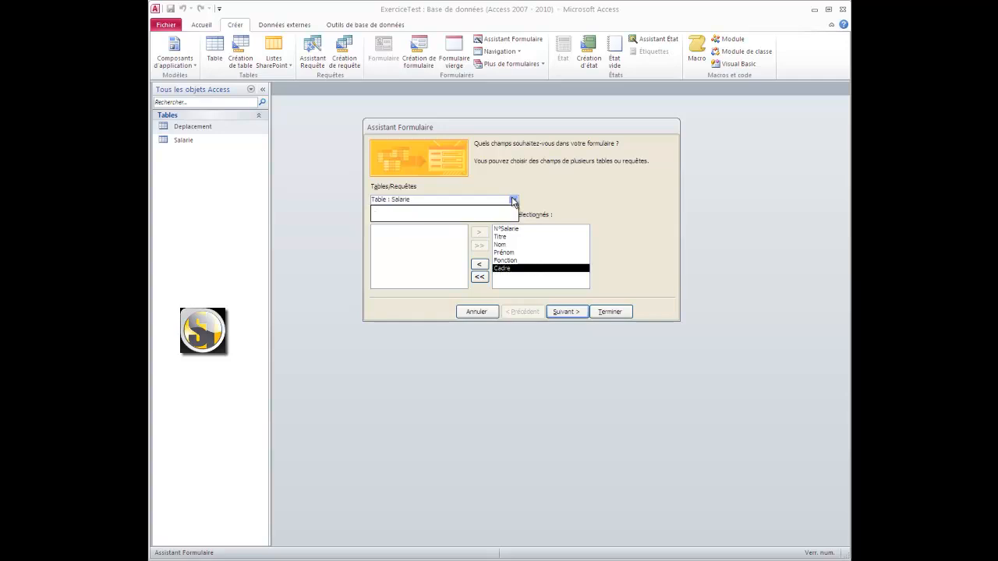
click(511, 208)
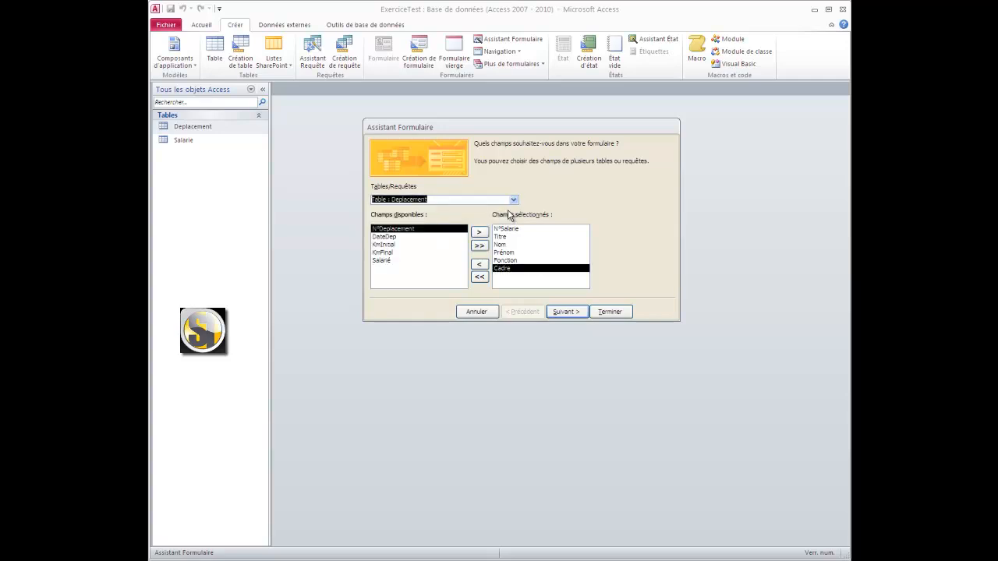
click(480, 246)
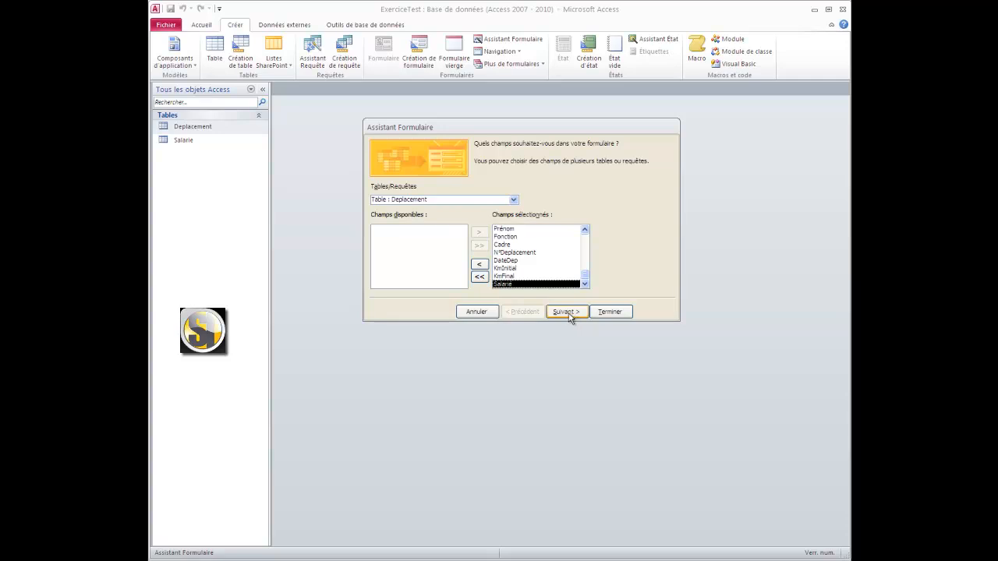
click(488, 312)
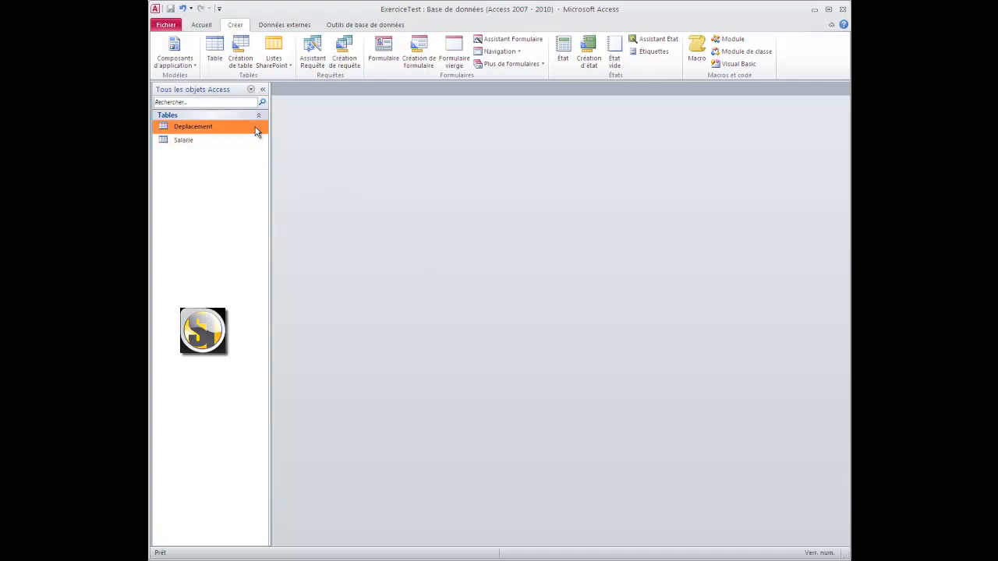
Step: Generate an automatic form from the Deplacement table and close it without saving
click(384, 59)
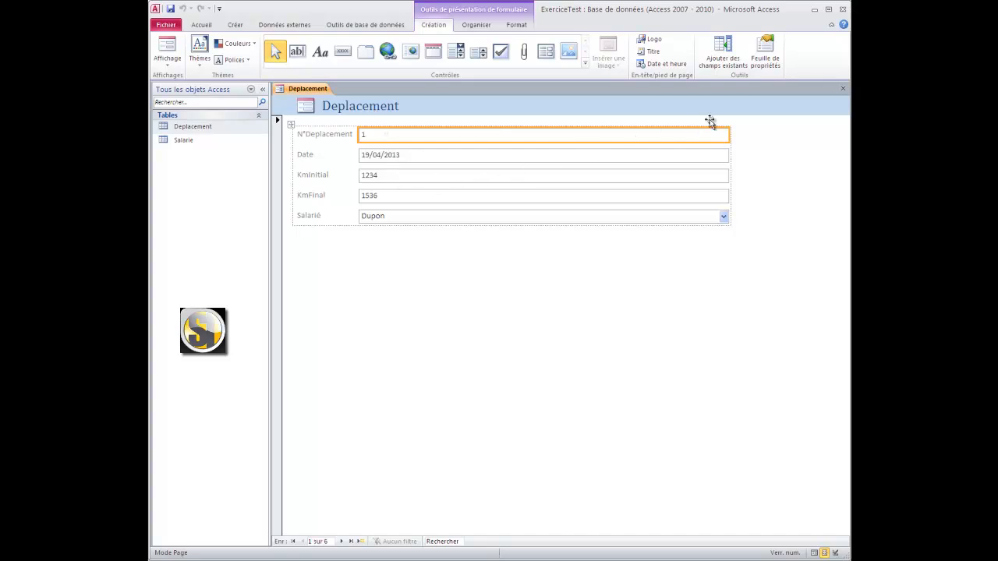
click(841, 89)
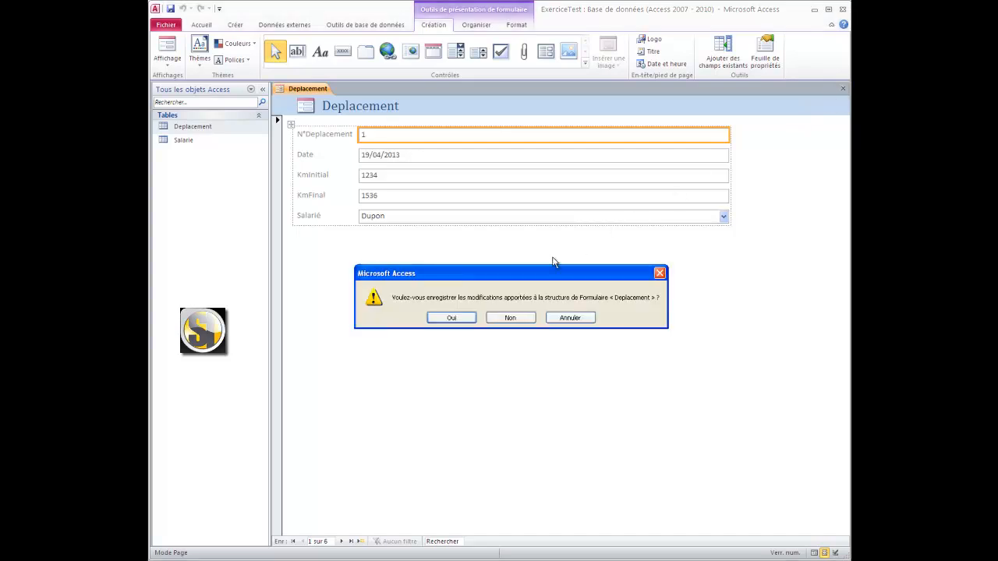
click(509, 319)
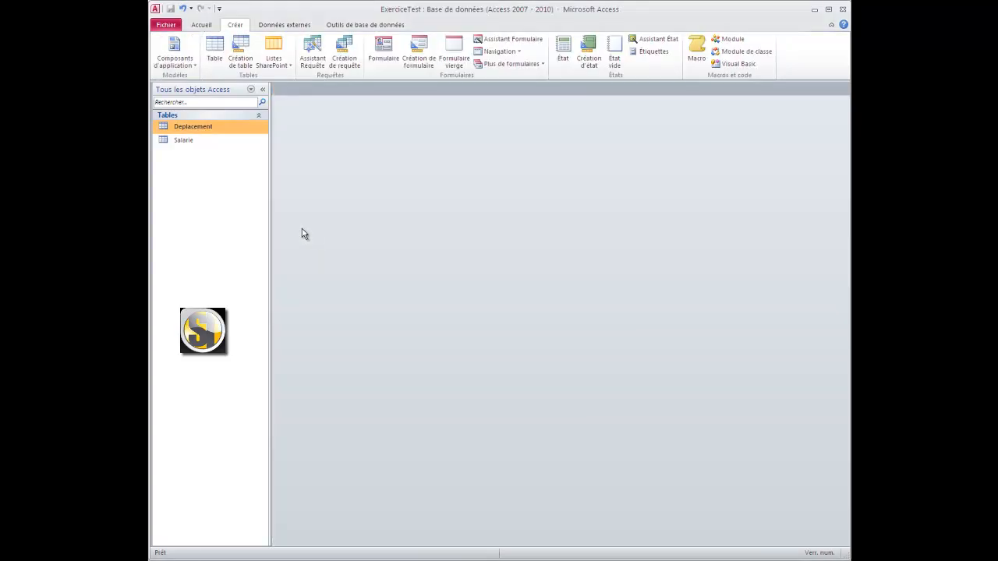
Step: Generate an automatic form from the Salarie table and browse its subform records and the employees up to the third one
click(214, 145)
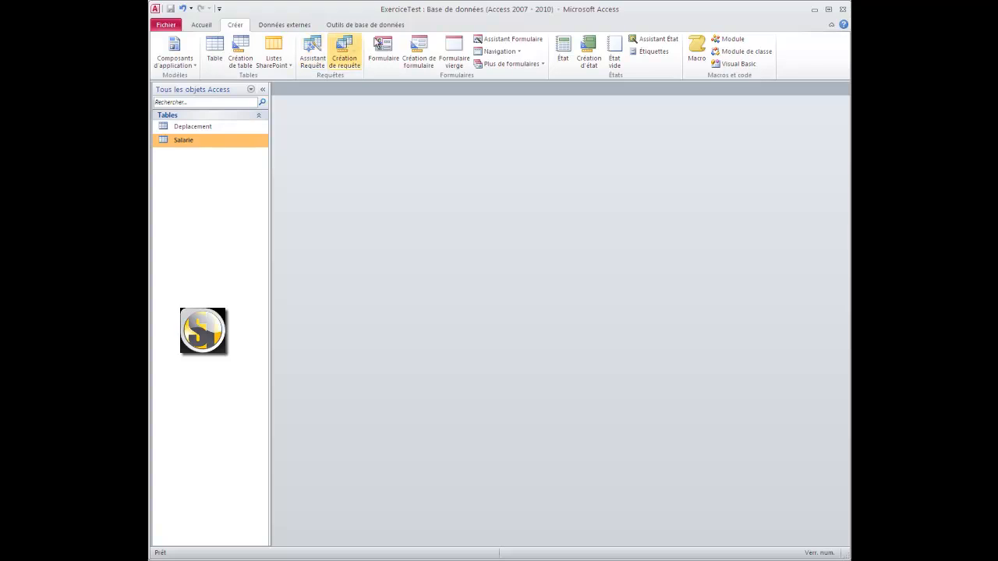
click(390, 45)
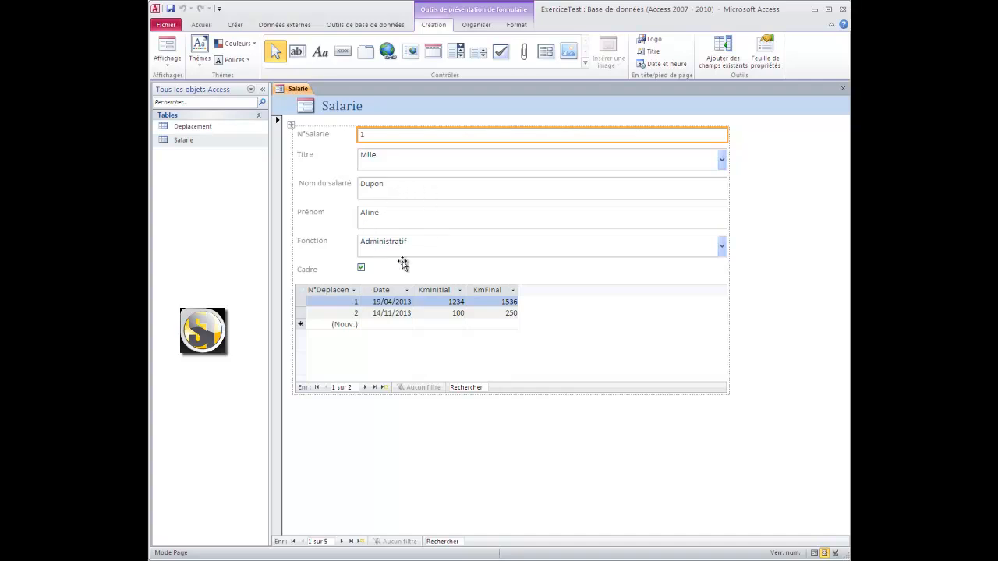
click(365, 388)
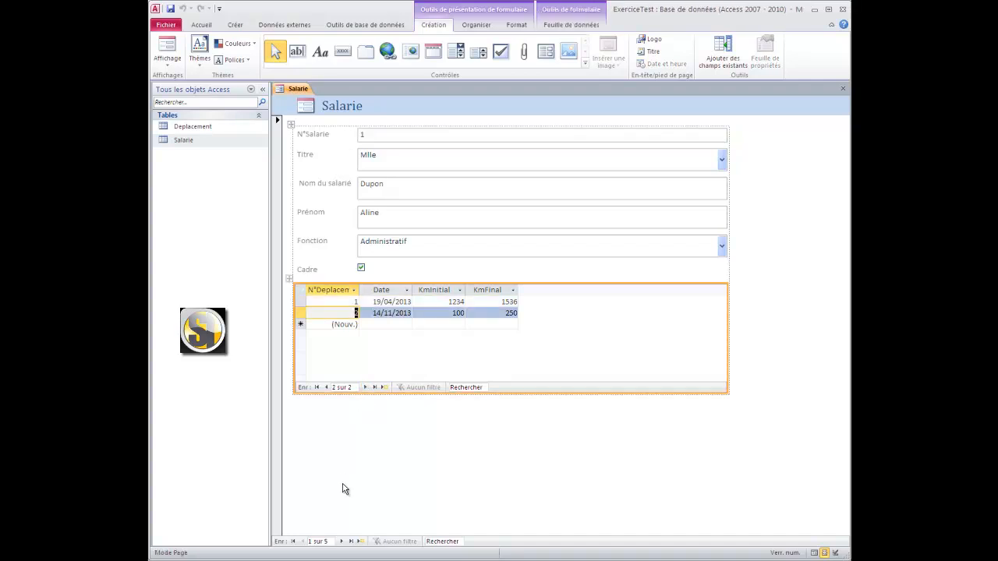
click(340, 542)
click(341, 542)
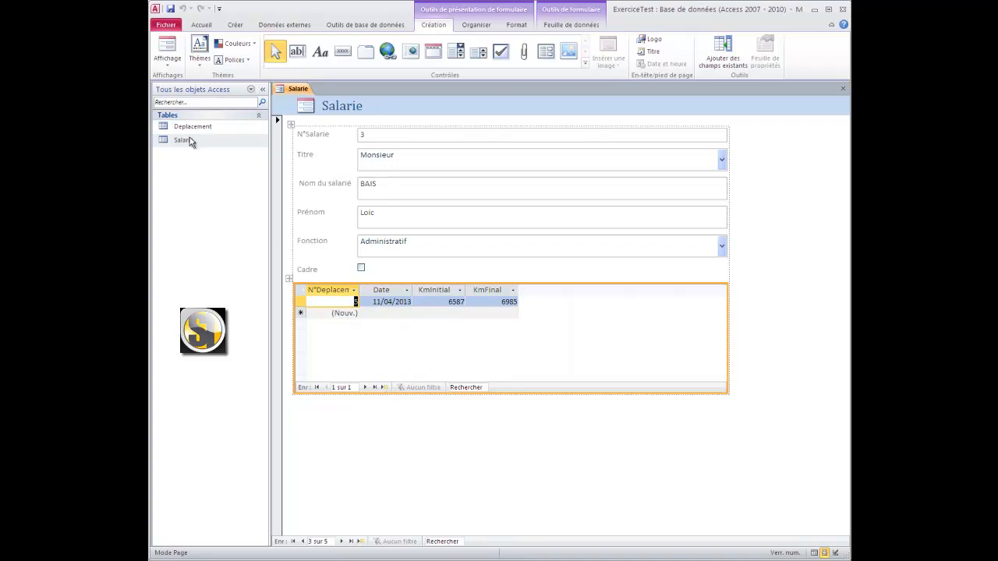
Step: View the Salarie form in Design view (Mode Création) and in Form view (Mode Formulaire)
click(173, 67)
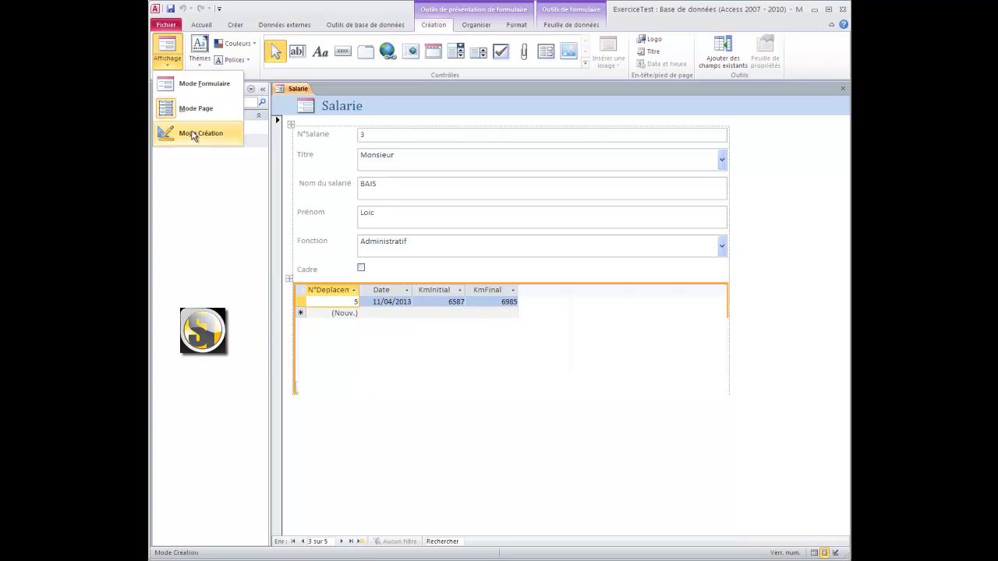
click(192, 134)
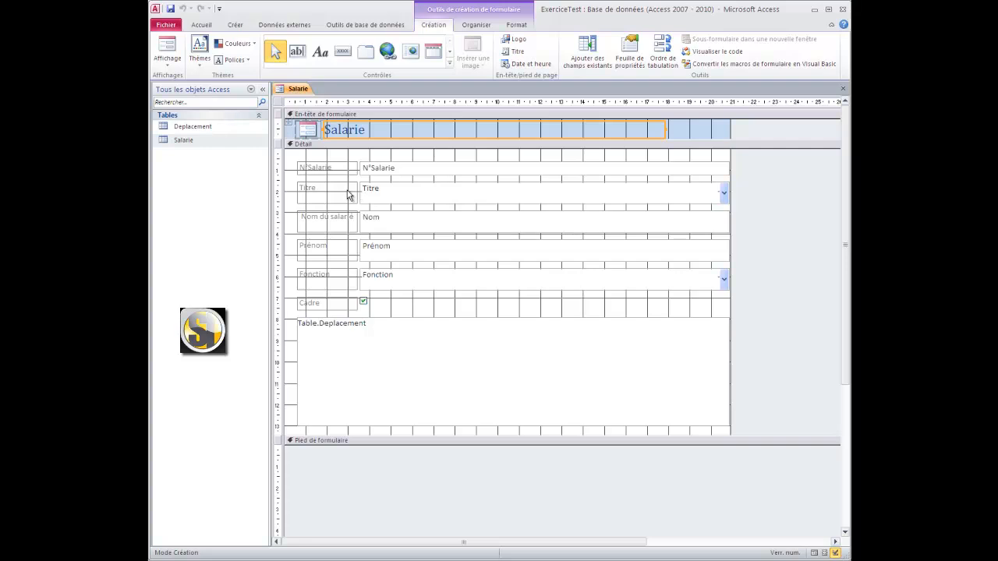
click(173, 66)
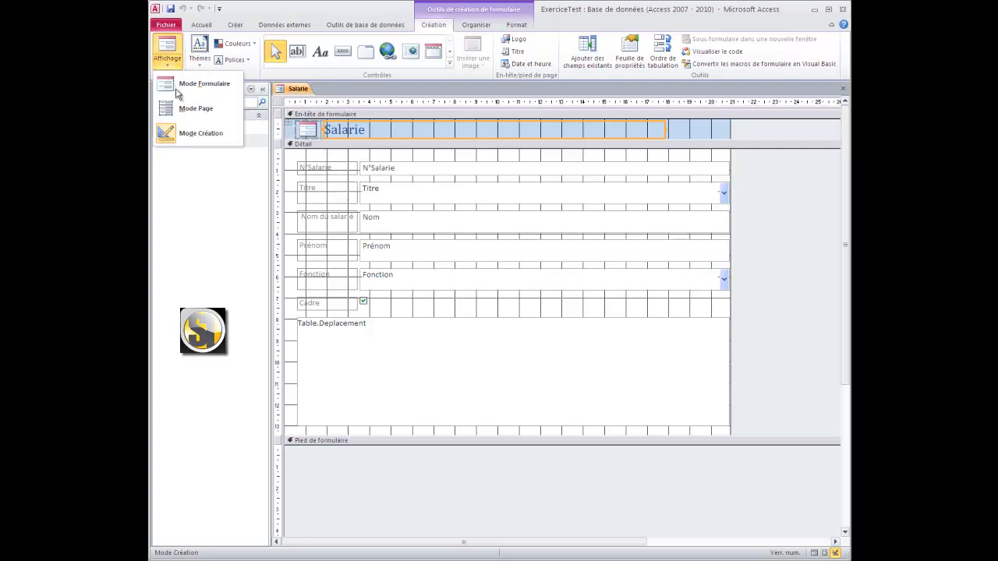
click(176, 84)
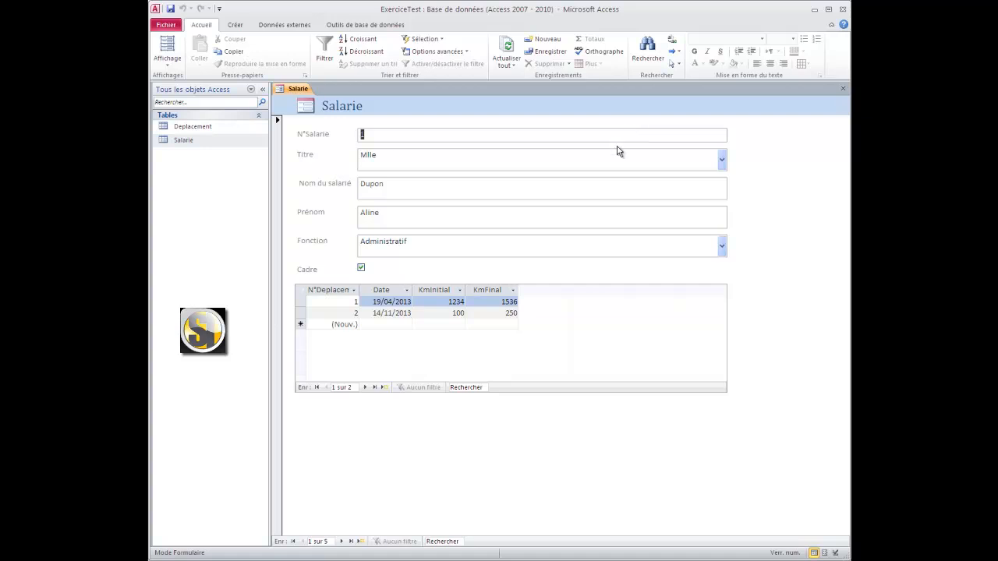
Step: Return the form to Design view and examine its N°Salarie label and text box, header title, logo and Deplacement subform
click(162, 69)
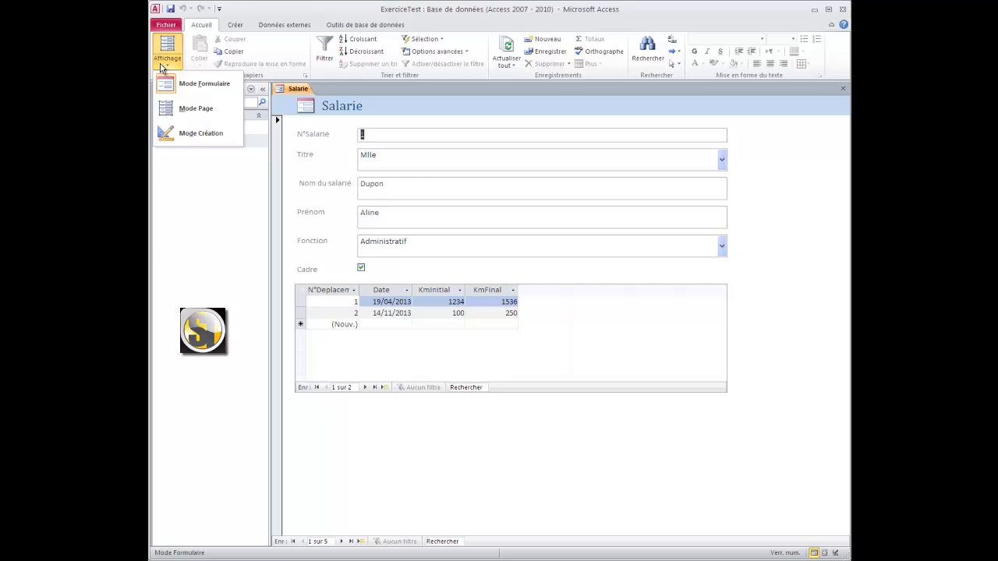
click(173, 134)
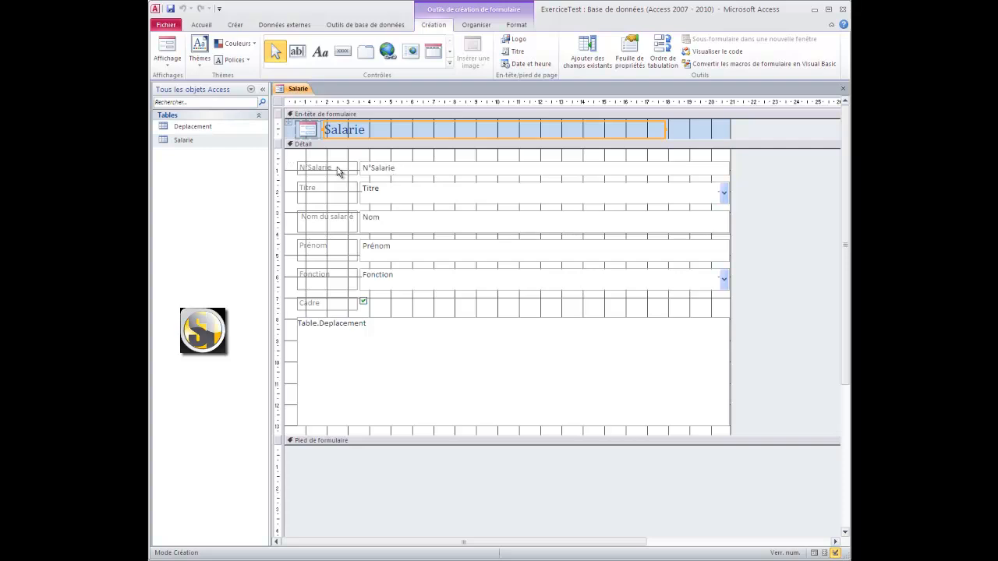
click(337, 170)
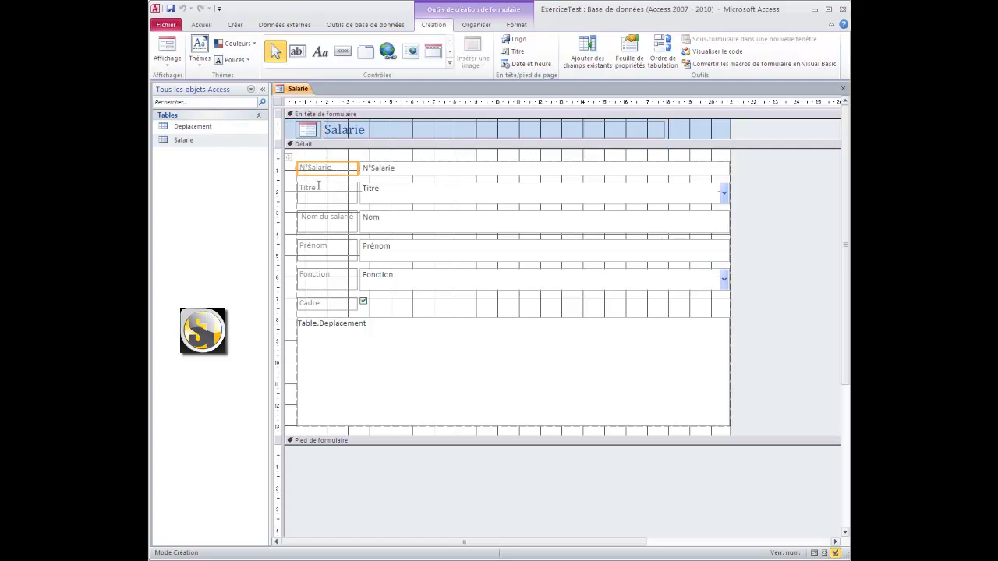
click(330, 123)
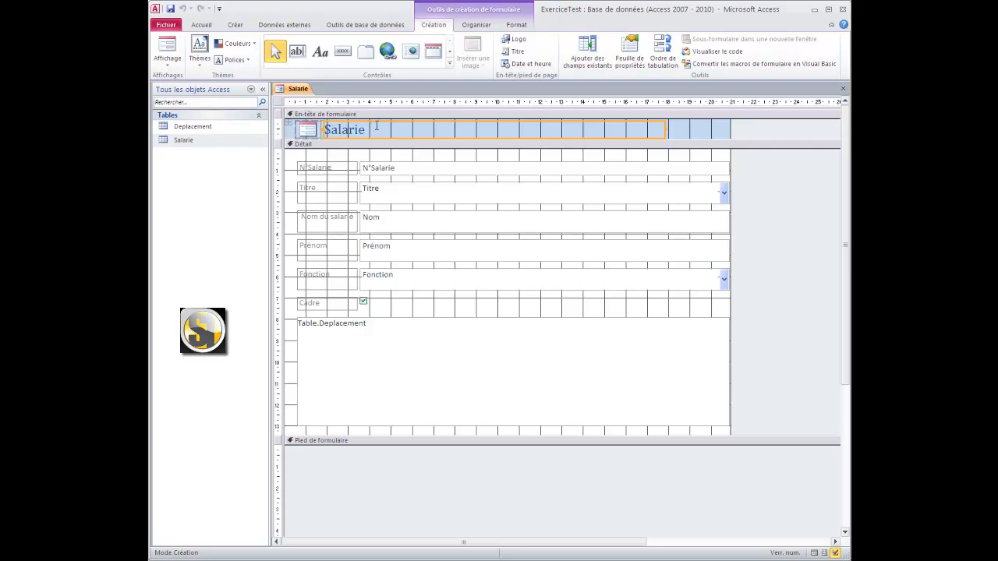
click(306, 132)
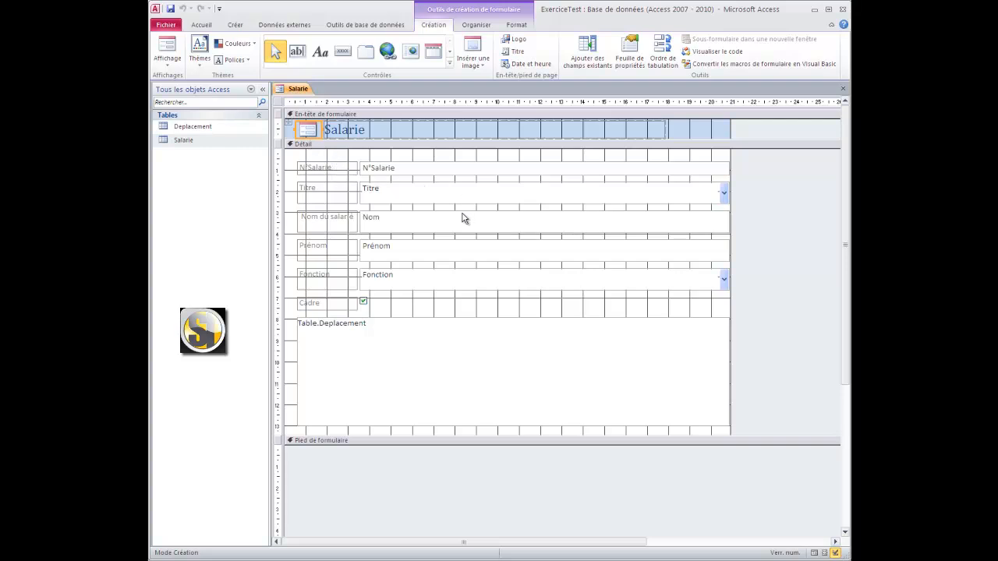
click(443, 169)
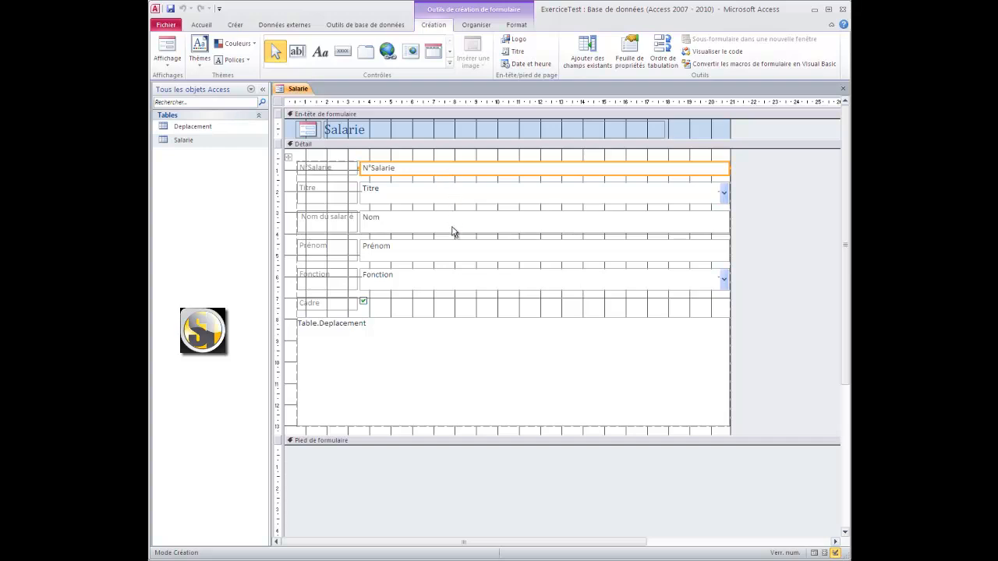
click(417, 333)
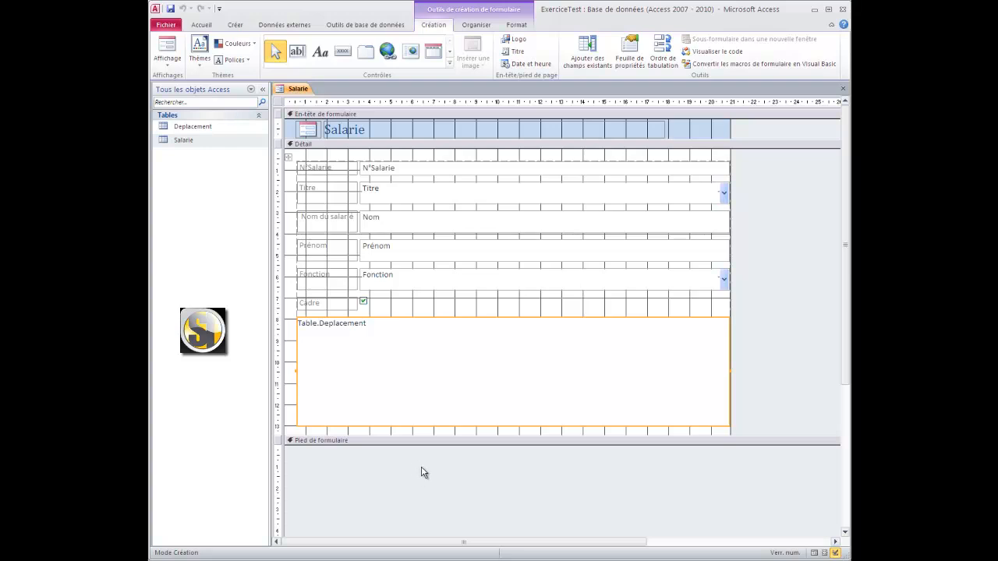
click(538, 131)
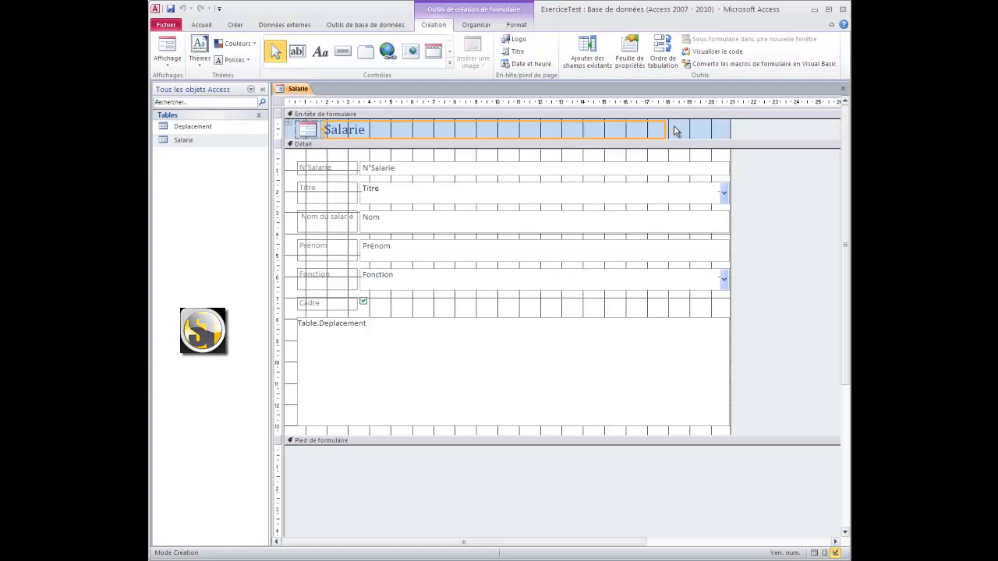
Step: Narrow the Salarie title box in the form header to about 3 cm and draw a command button near the header's 16 cm mark
drag(664, 127, 446, 131)
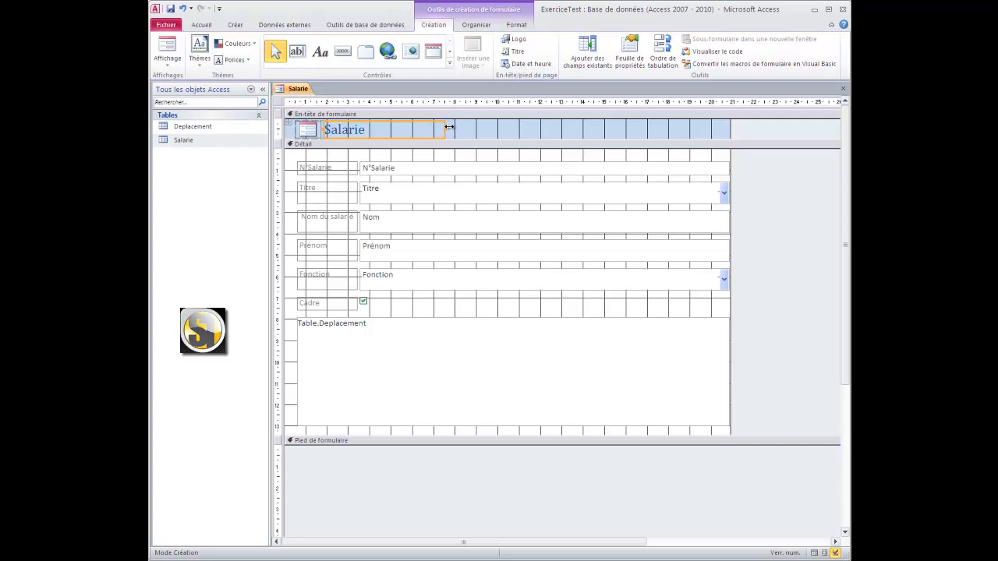
drag(442, 129, 387, 129)
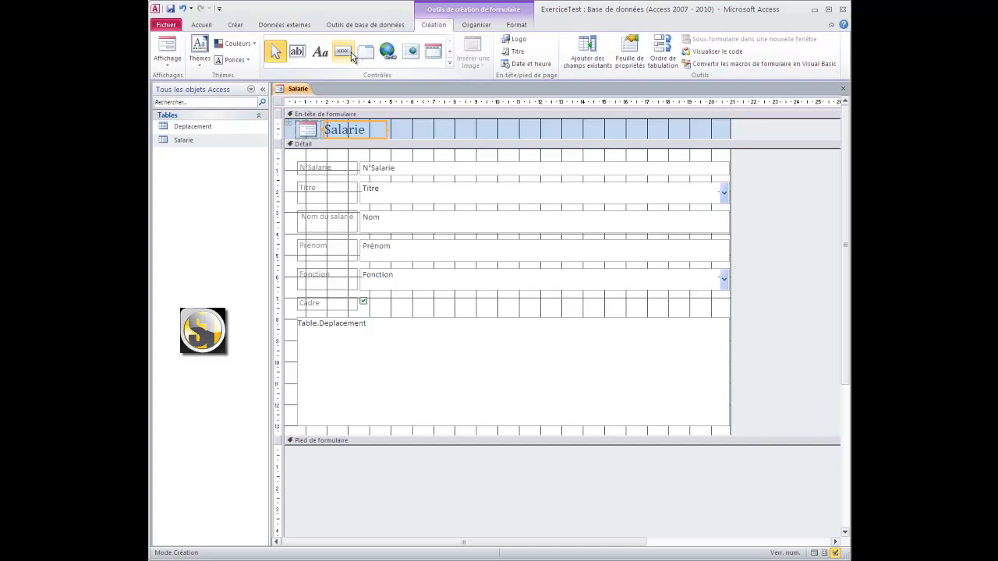
click(450, 63)
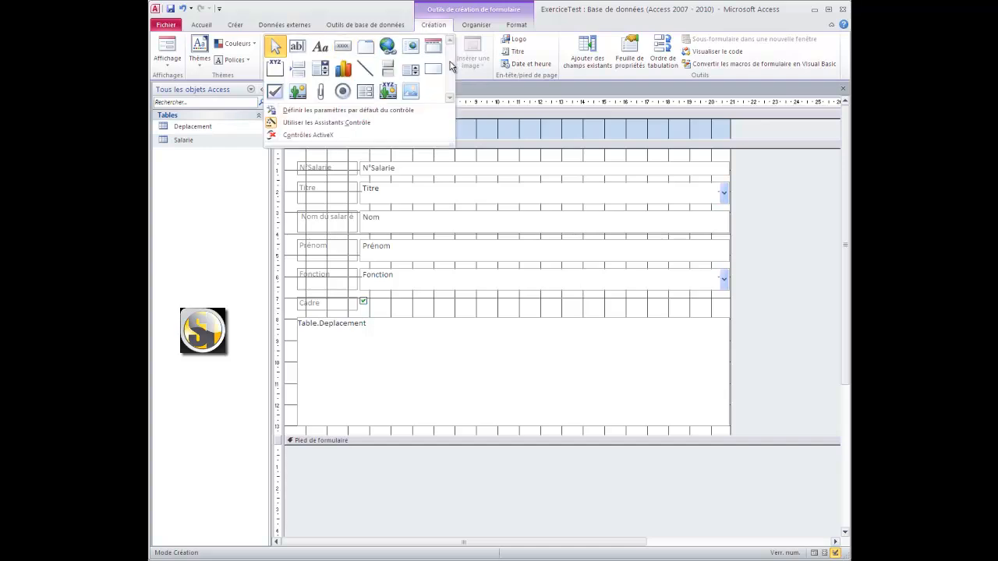
click(343, 48)
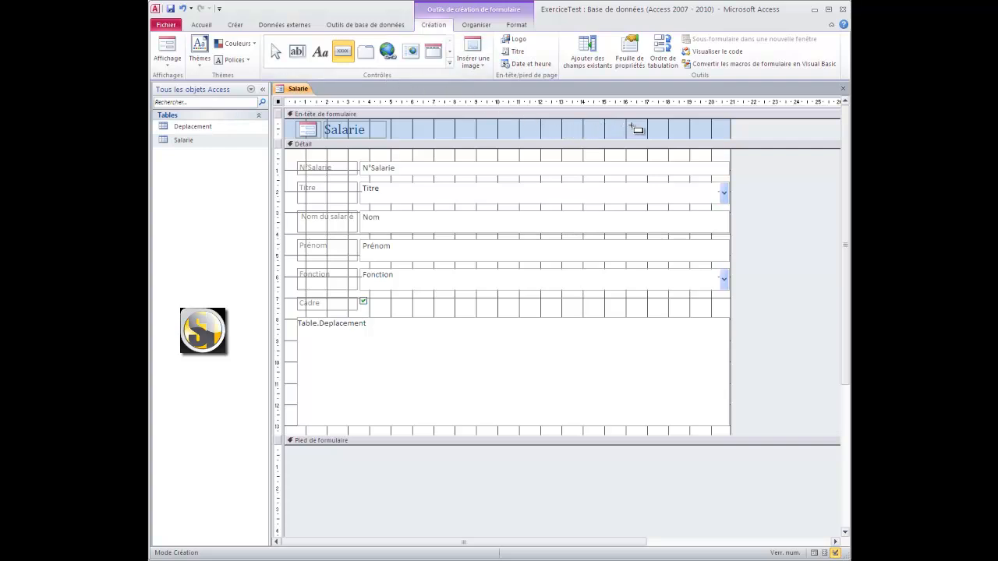
drag(631, 125, 657, 138)
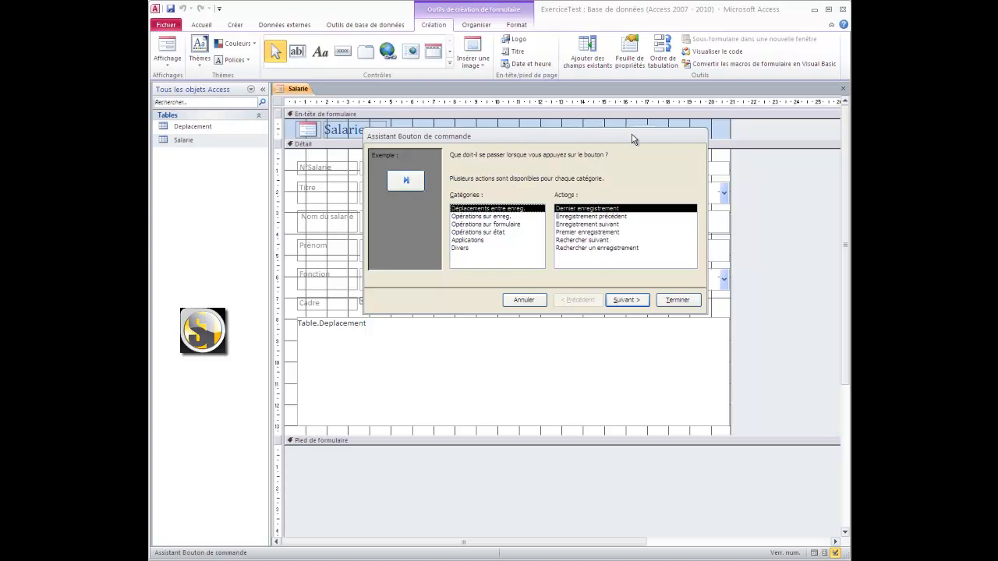
Step: Assign the command button the Opérations sur formulaire action Fermer un formulaire with the Sortir par la portière image, and finish the wizard
click(499, 224)
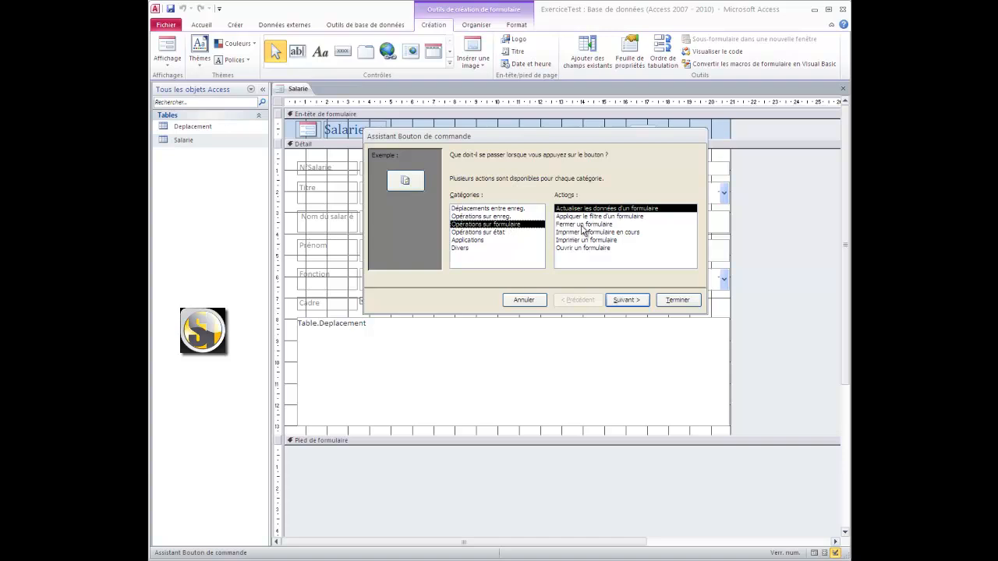
click(583, 224)
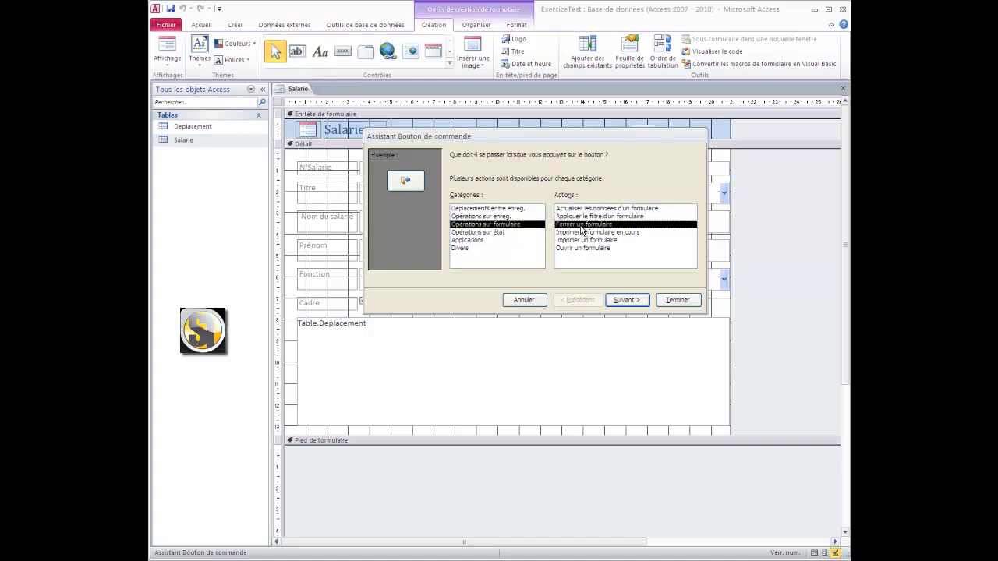
click(626, 300)
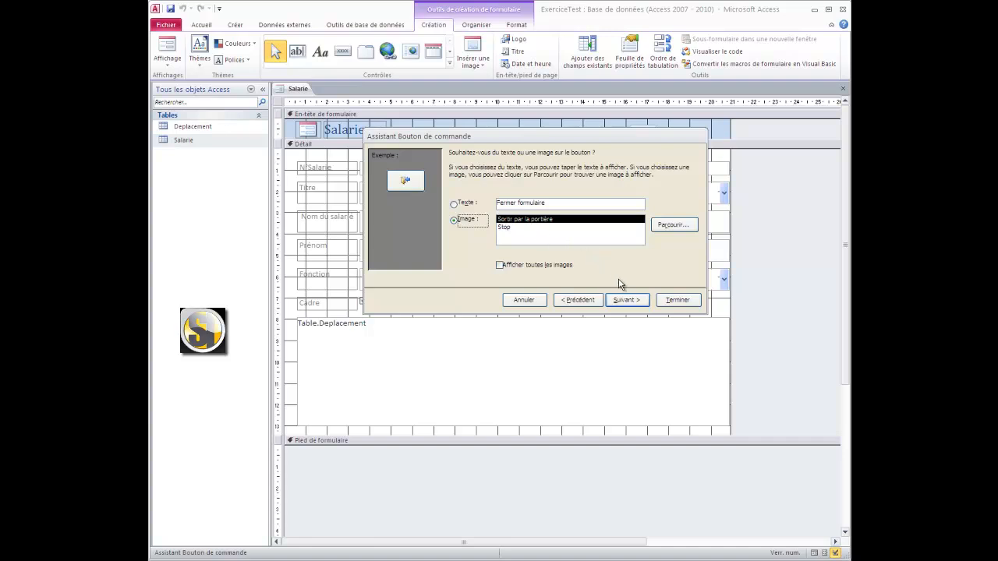
click(625, 301)
click(674, 303)
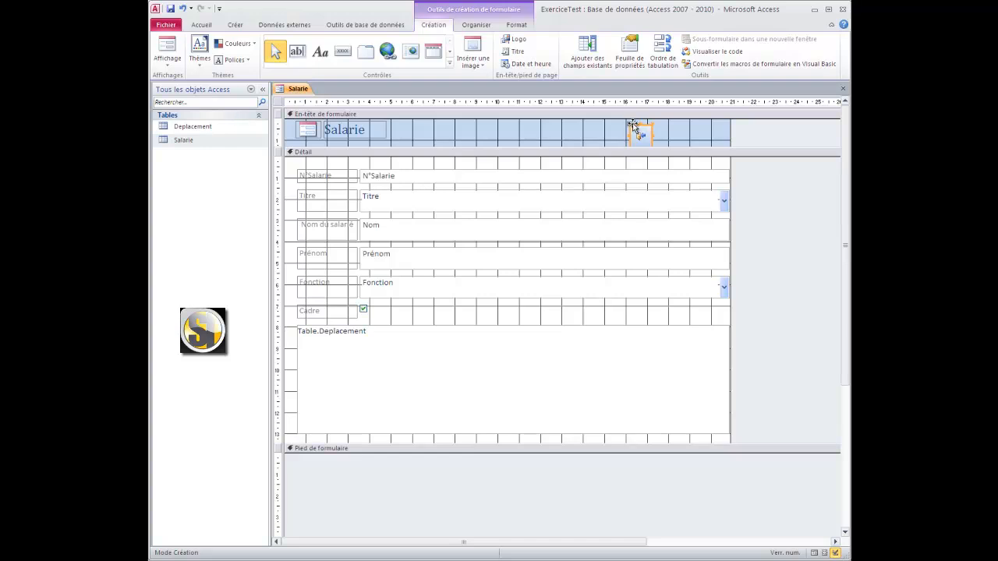
click(636, 127)
drag(636, 125, 636, 124)
click(667, 138)
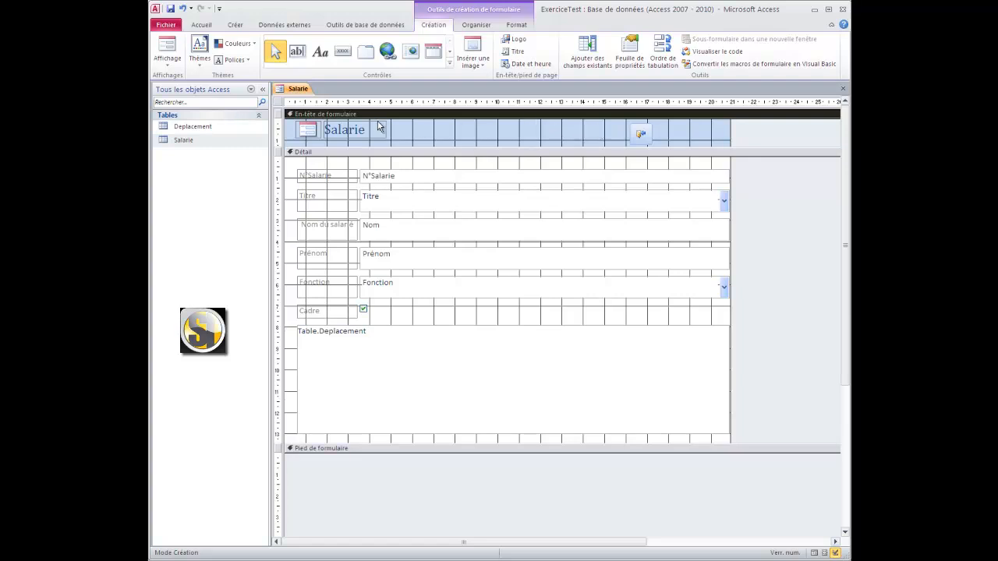
Step: Show the form in Form view, close it with the new header button and save it under the name Deplacement
click(168, 63)
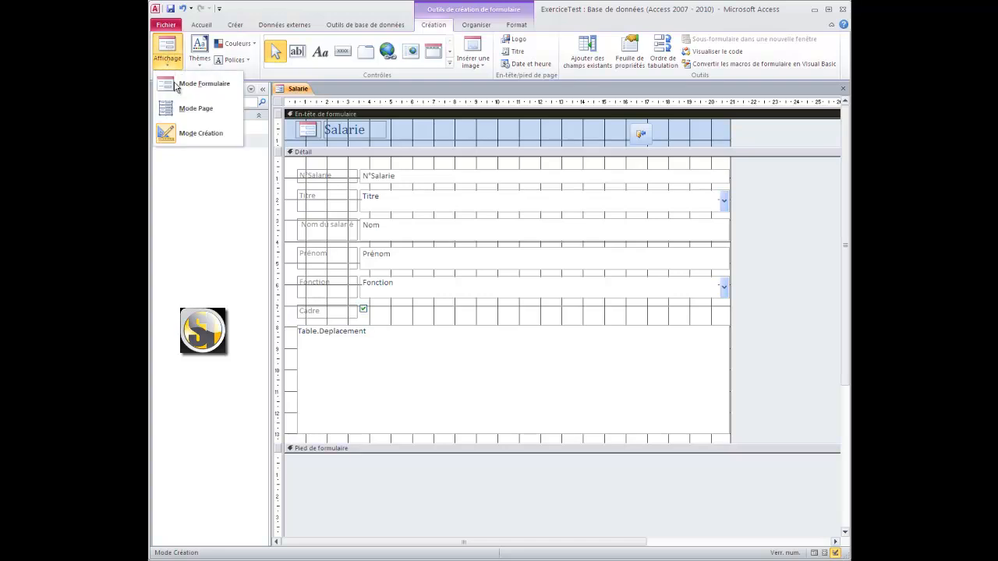
click(176, 88)
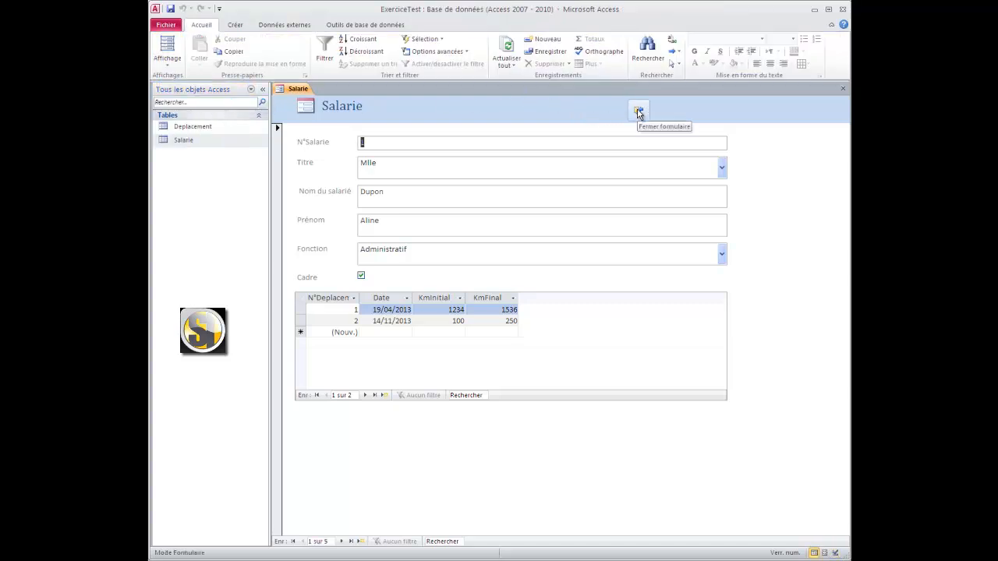
click(639, 114)
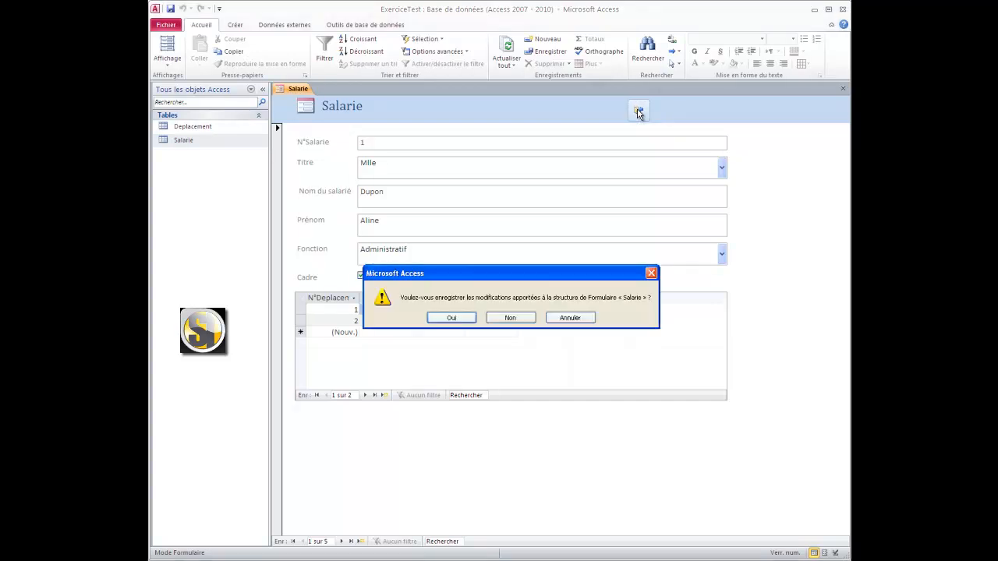
click(452, 318)
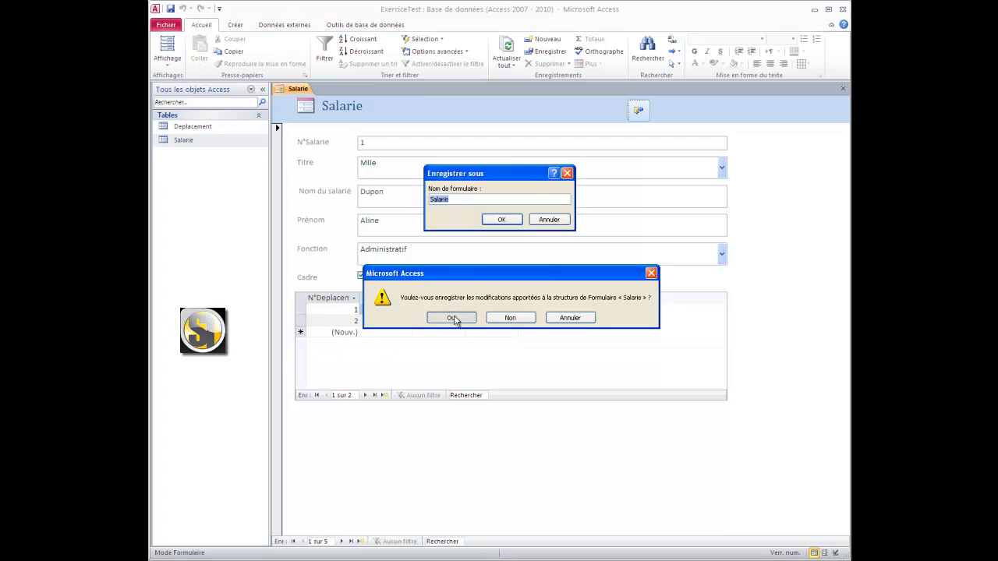
text(Deplacement)
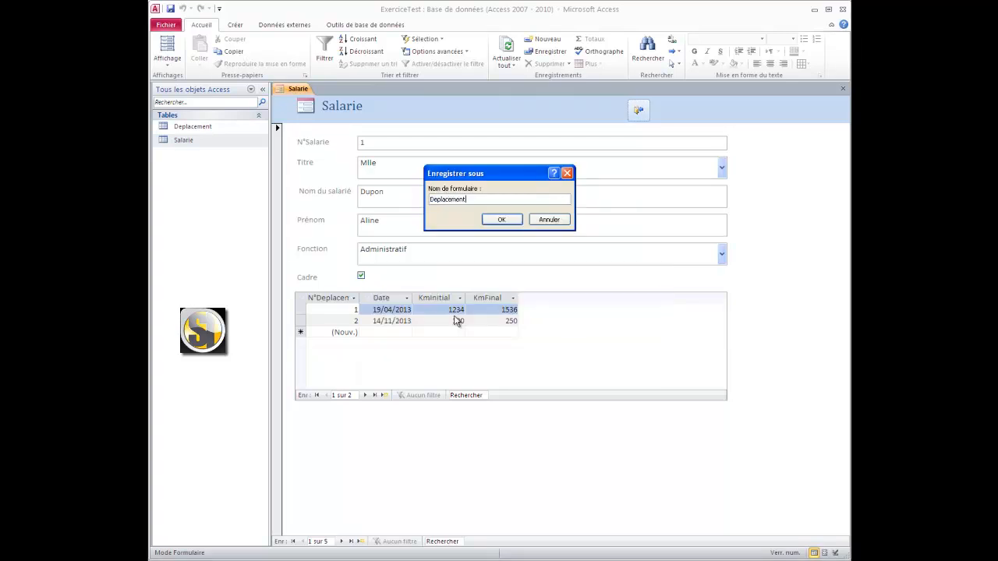
click(502, 221)
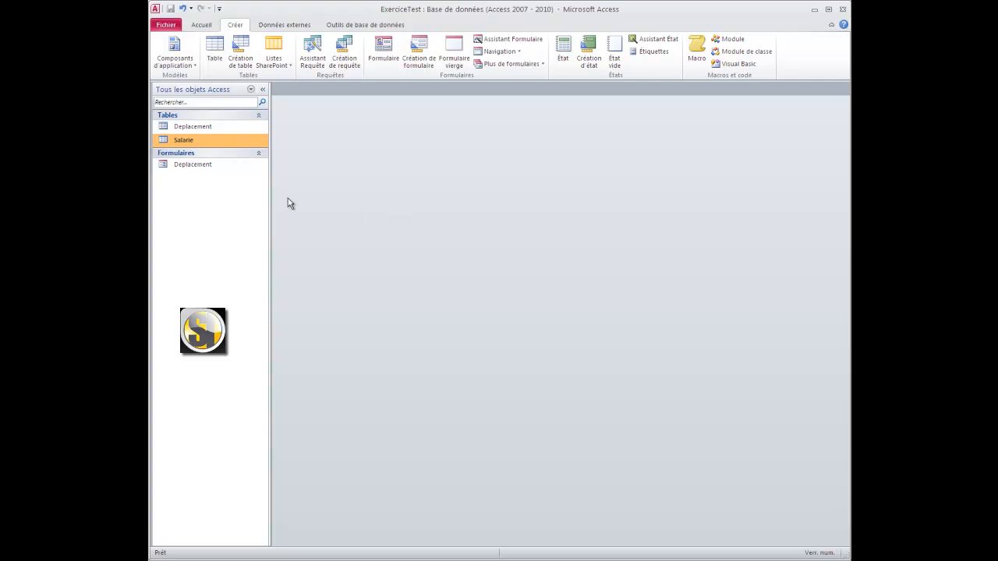
Step: Filter the navigation pane to show only Tables, and restore the display of all Access objects
click(195, 166)
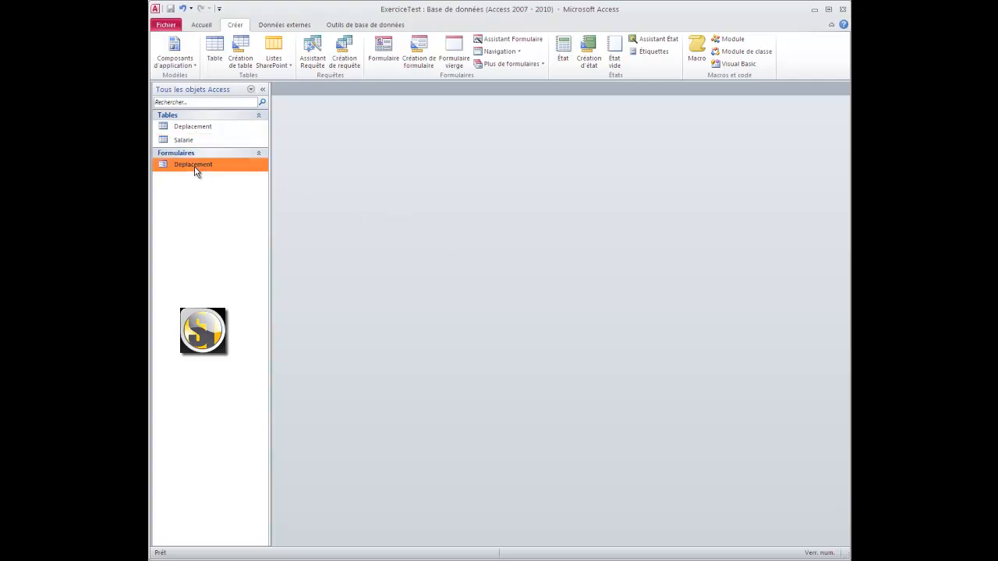
click(250, 90)
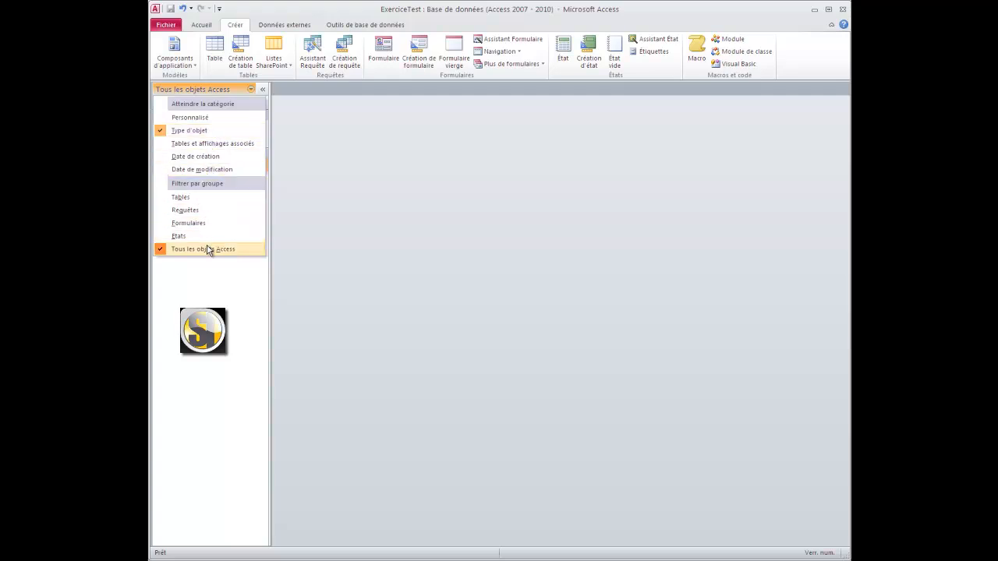
click(209, 200)
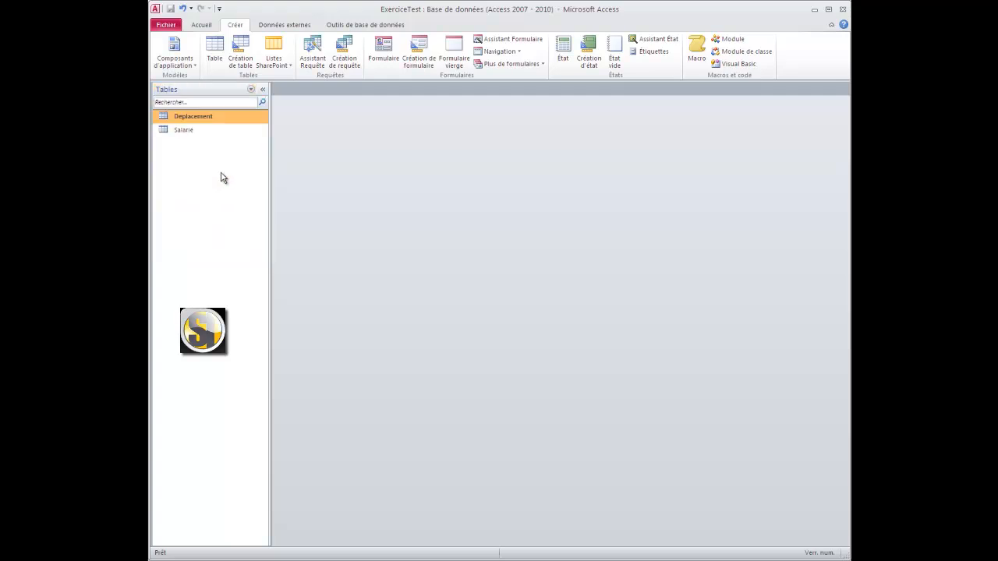
click(250, 89)
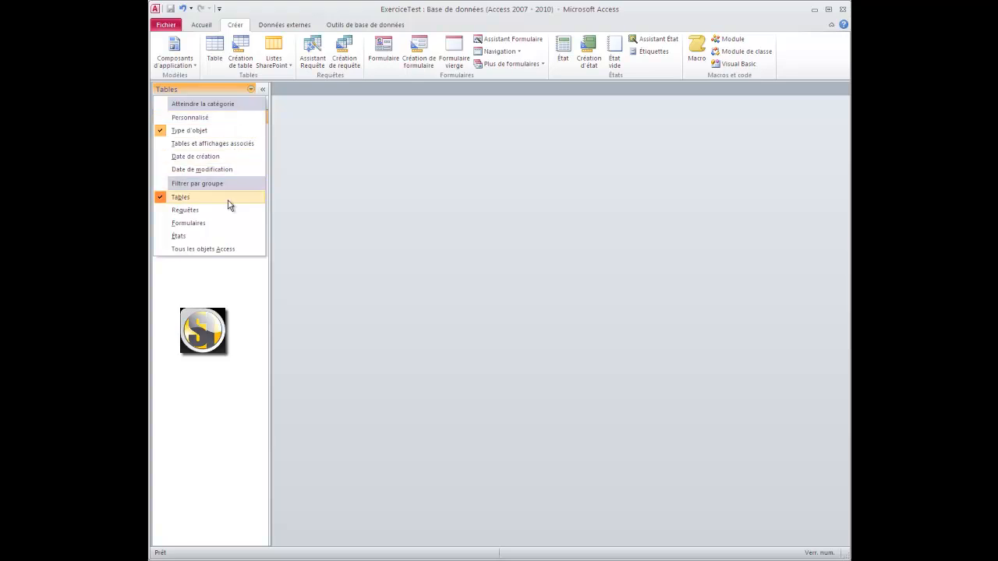
click(226, 249)
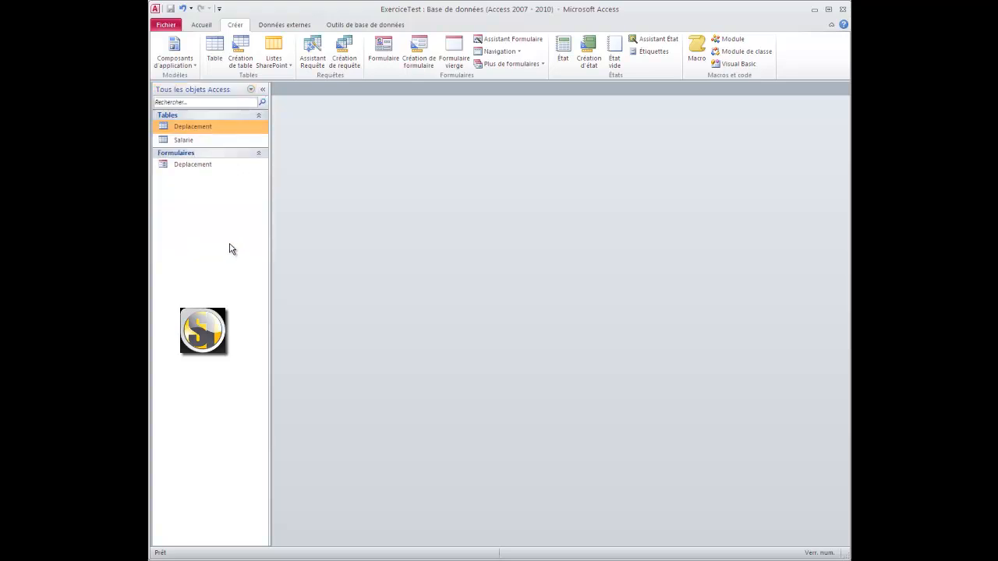
Step: Open the saved Deplacement form and switch it to Design view
click(200, 168)
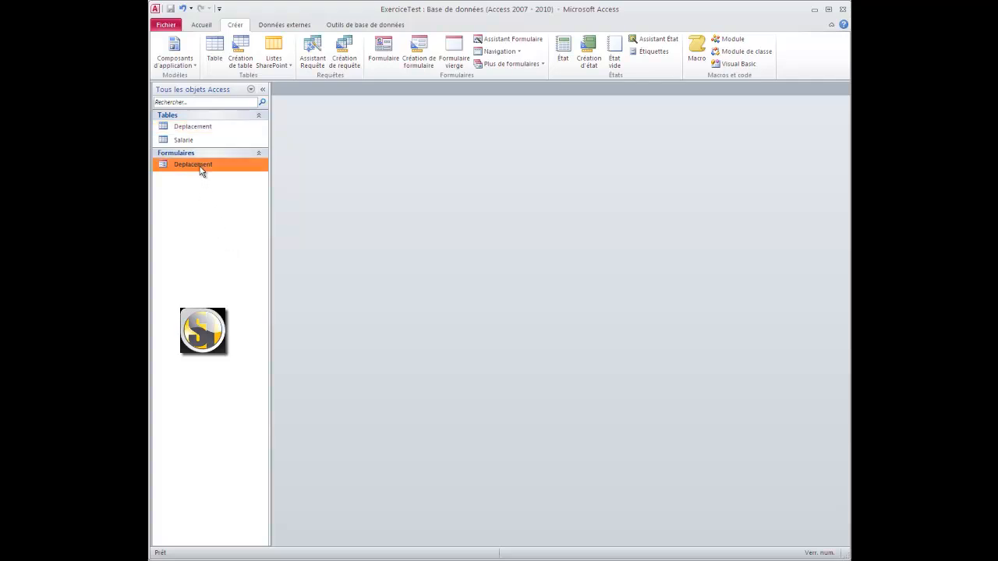
double_click(198, 166)
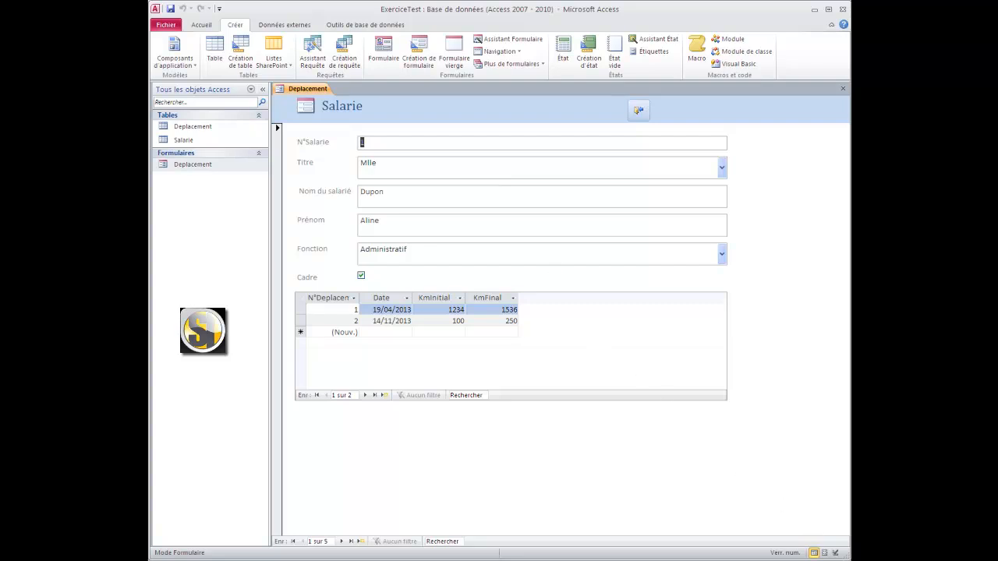
click(834, 552)
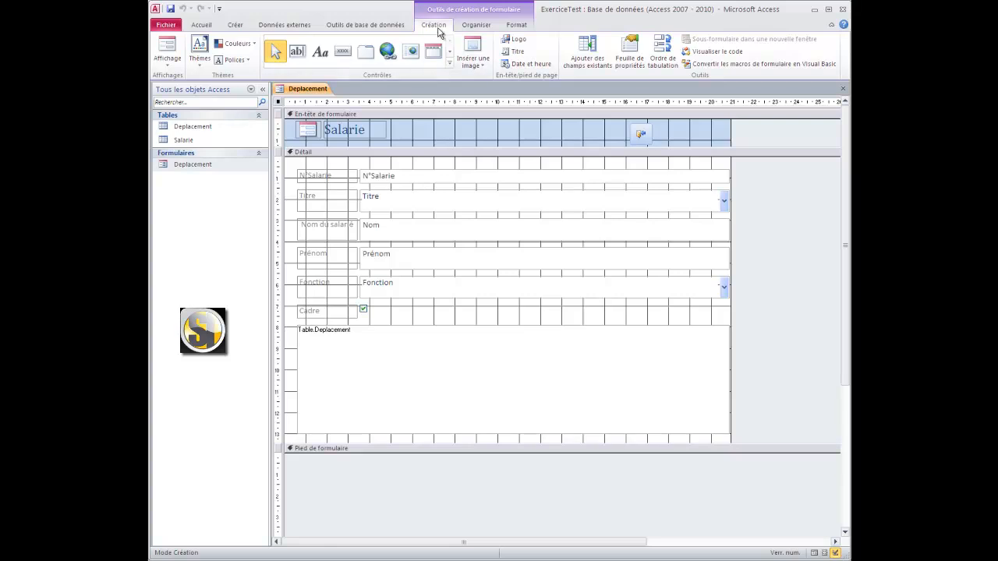
Step: Draw a combo box about 4 cm wide in the form header, set to find a form record based on the value selected in the list
click(449, 71)
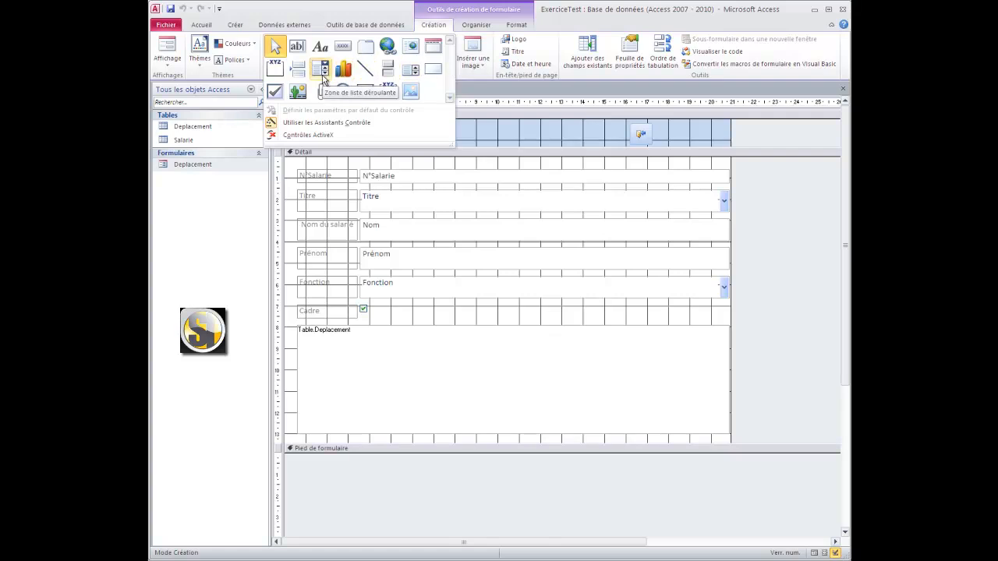
click(322, 75)
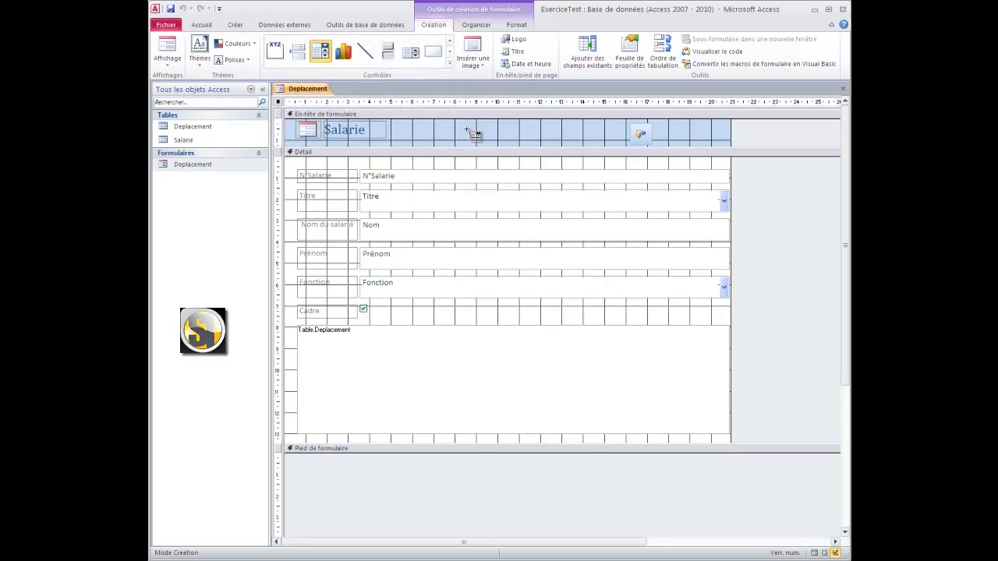
drag(459, 128, 544, 138)
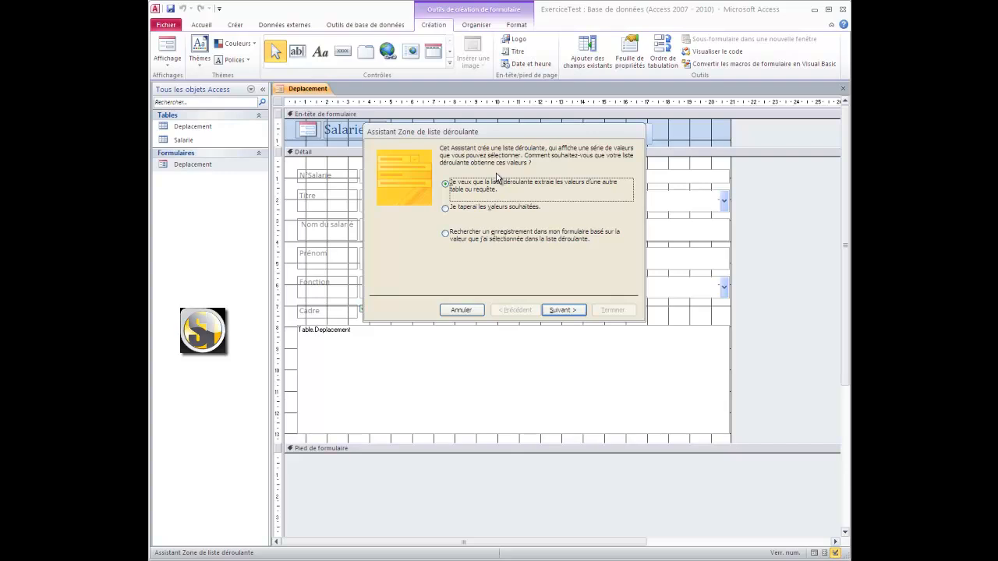
click(505, 235)
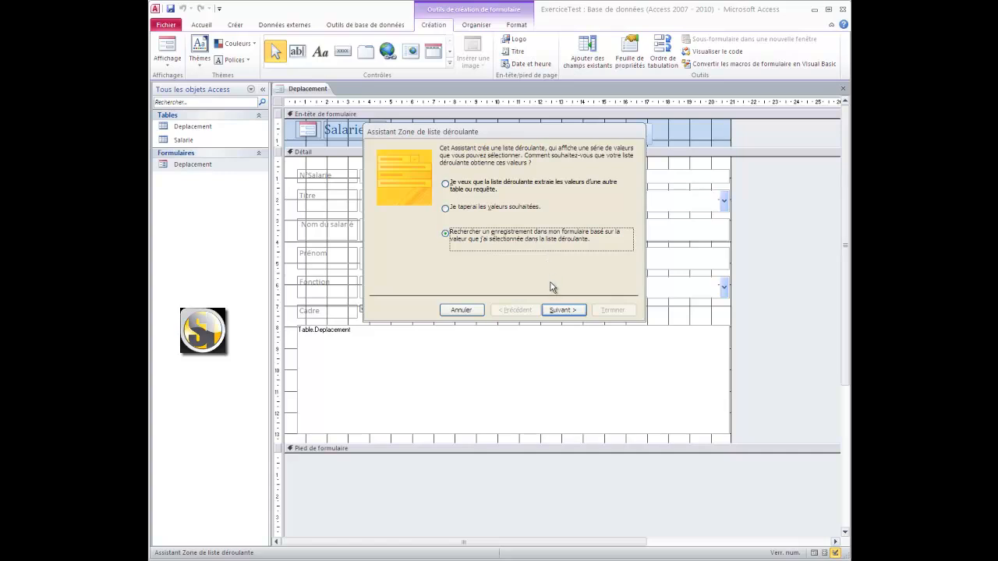
click(553, 311)
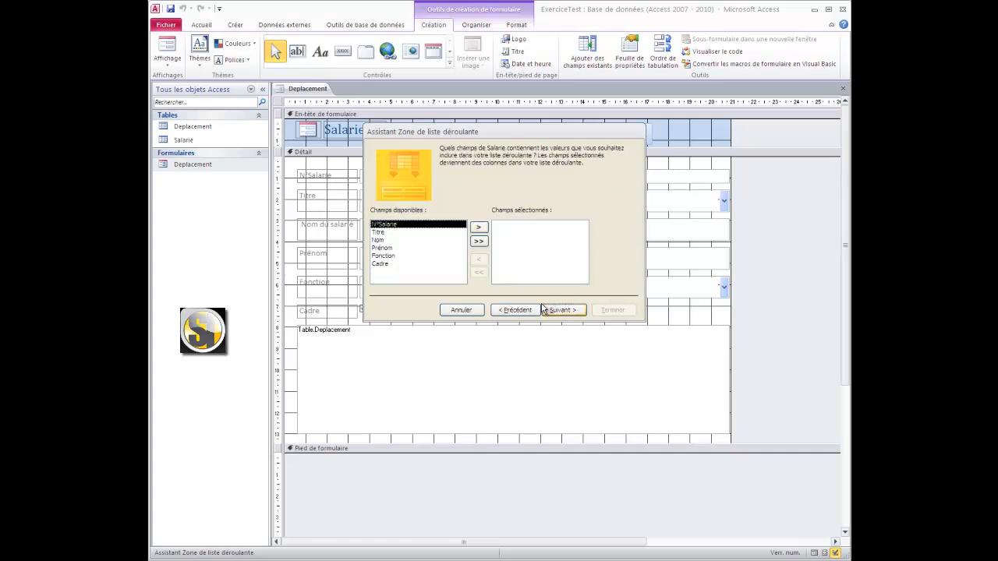
Step: Include the Nom and Prénom fields in the combo box, keep the key column hidden and continue to the label setting
click(411, 241)
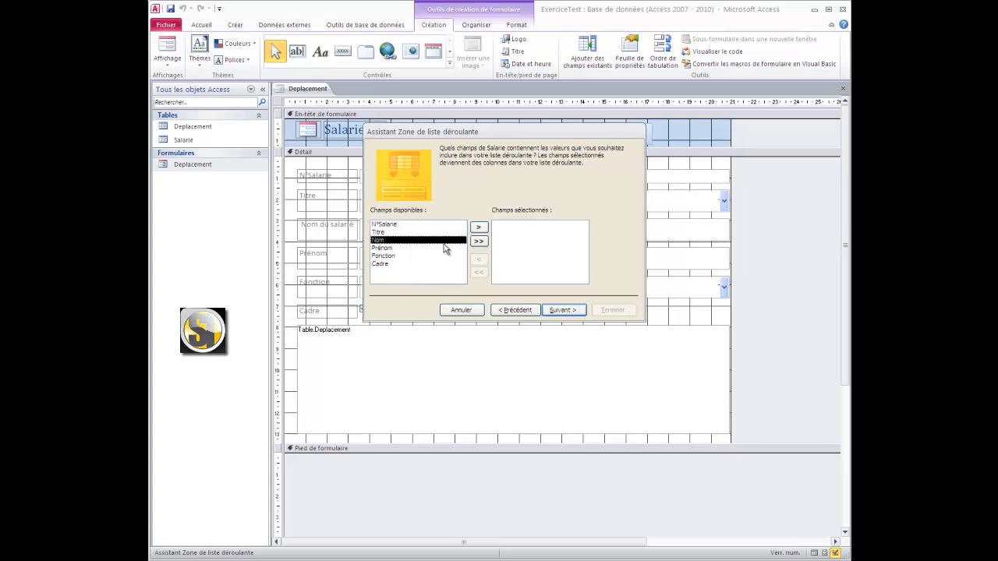
click(478, 227)
click(477, 228)
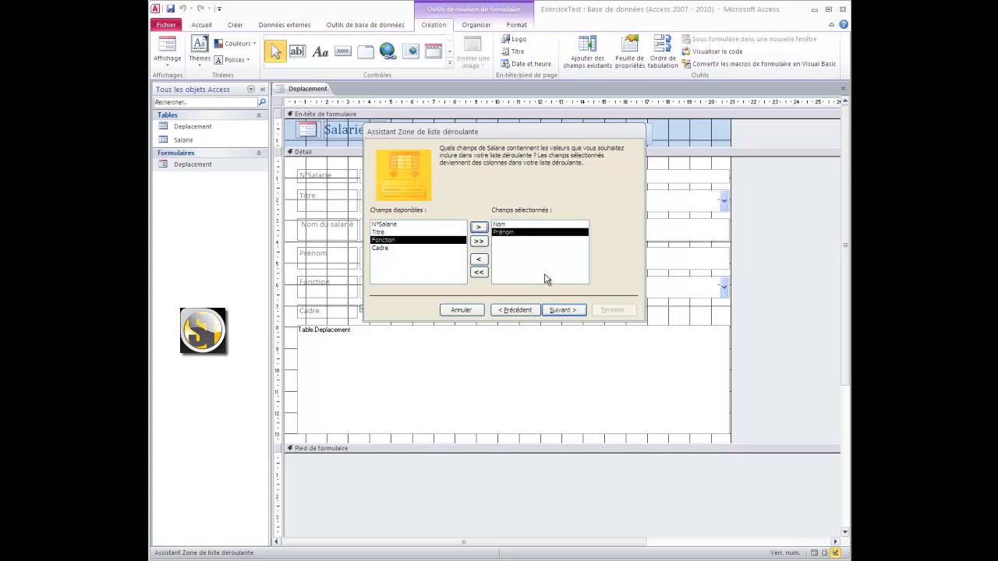
click(570, 312)
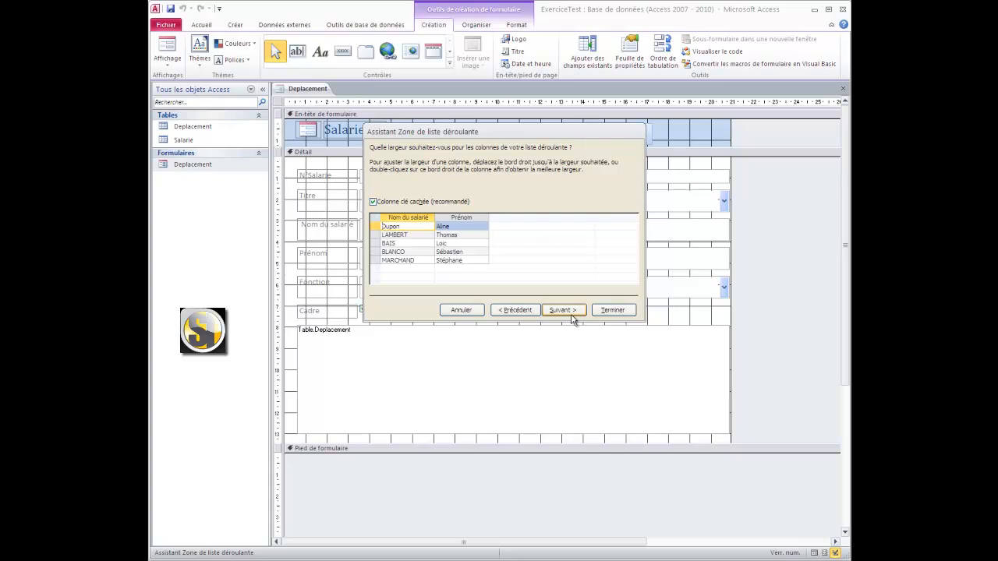
click(373, 202)
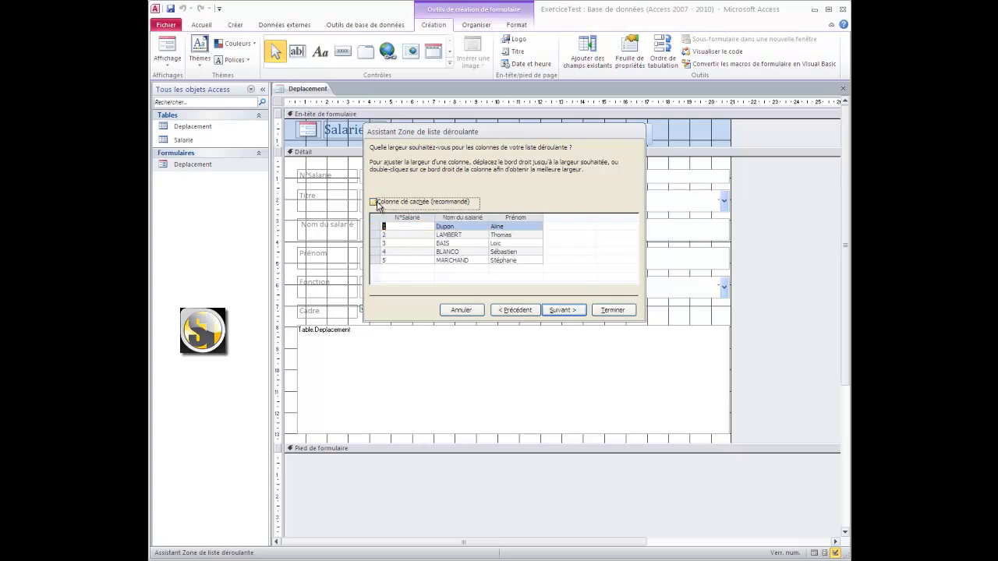
click(373, 202)
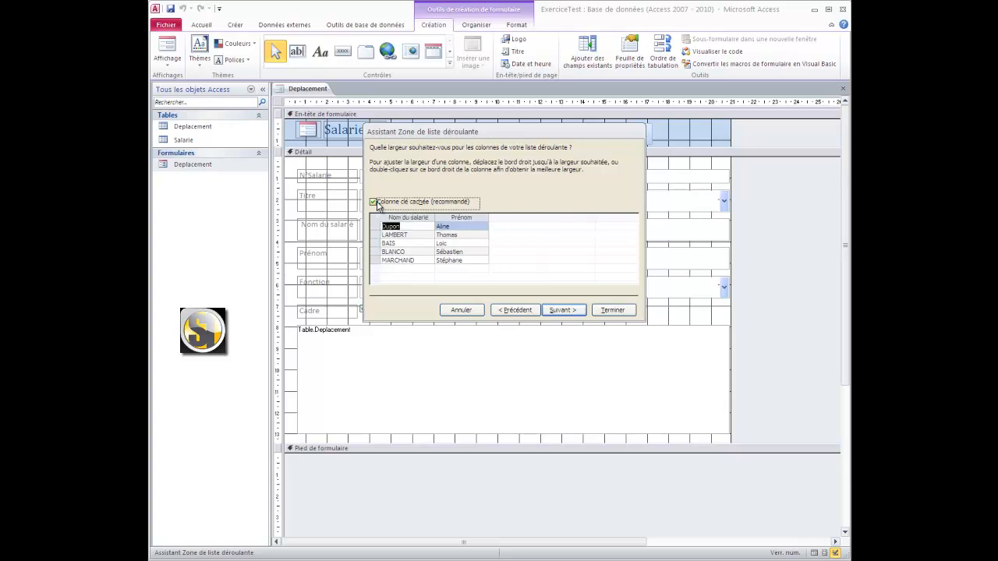
click(563, 315)
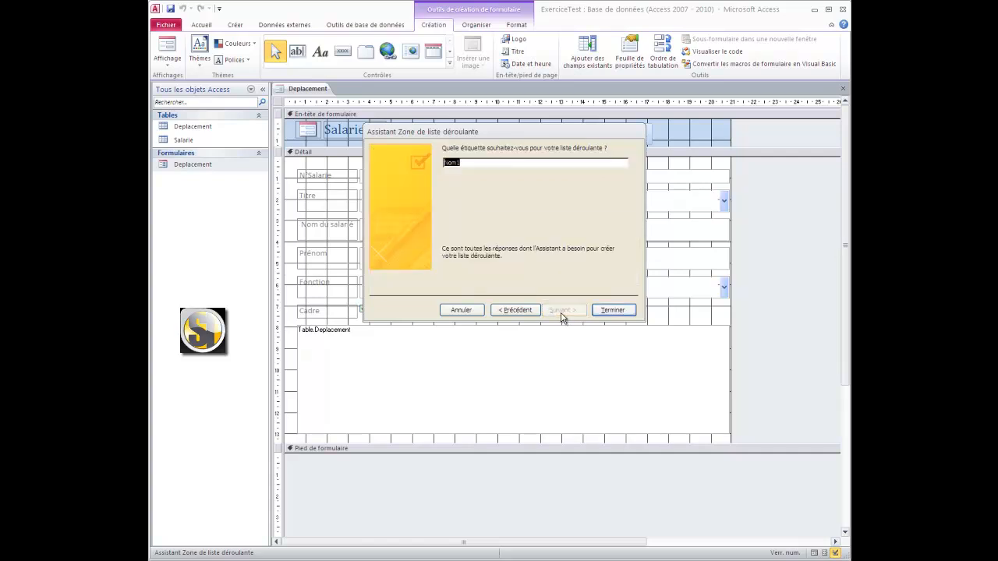
Step: Finish the combo box wizard with the default label and test it in Form view by choosing the second employee
click(616, 310)
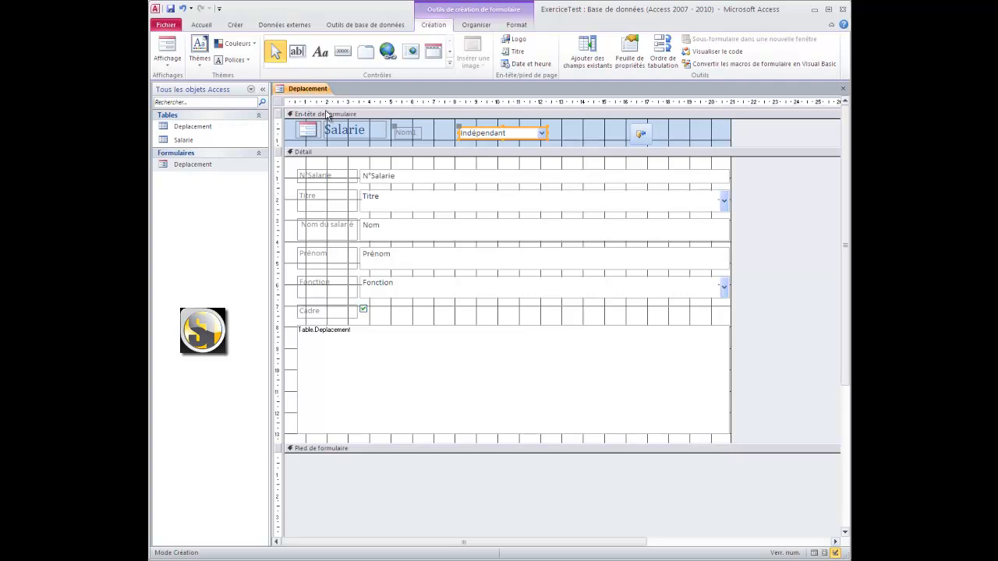
click(165, 63)
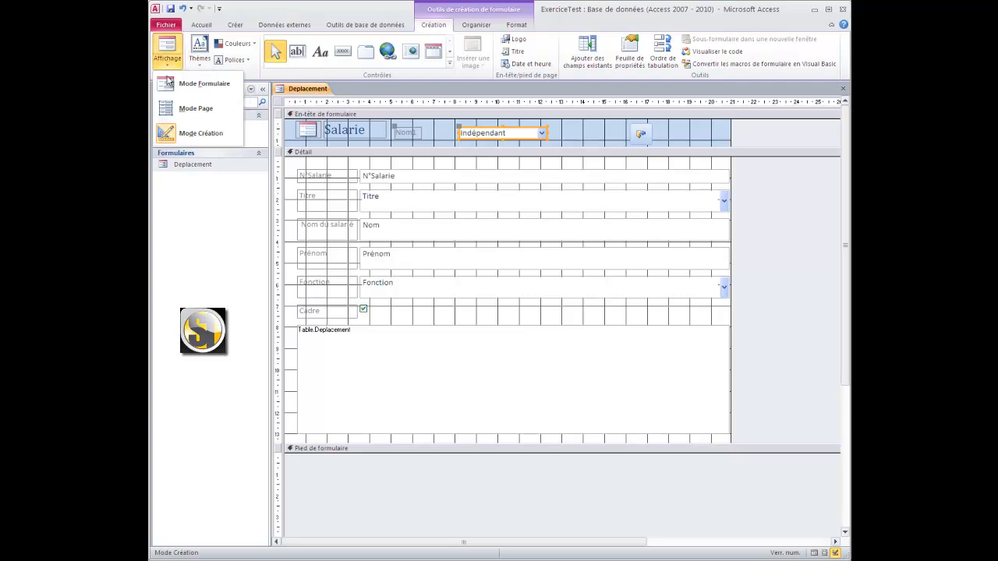
click(176, 84)
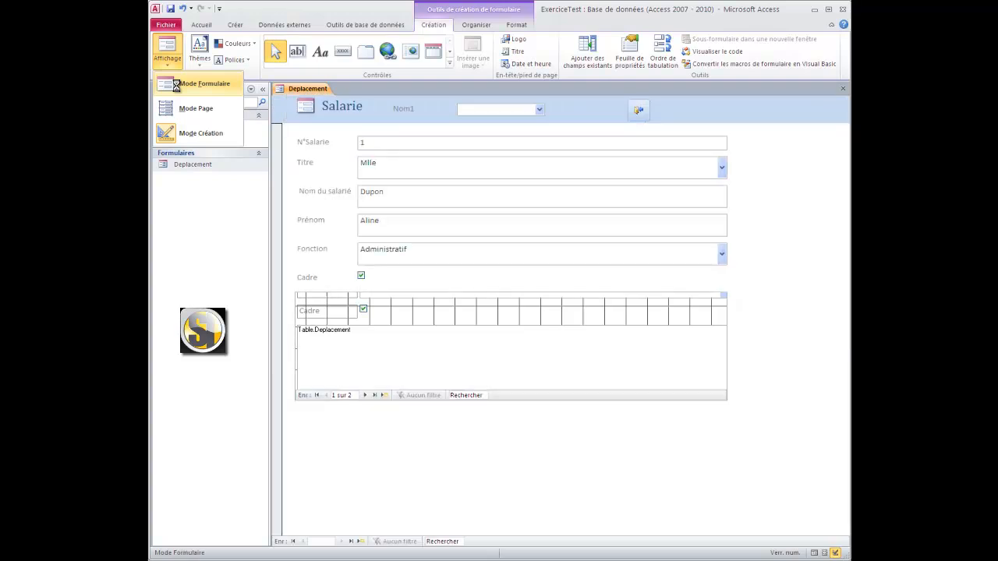
click(538, 110)
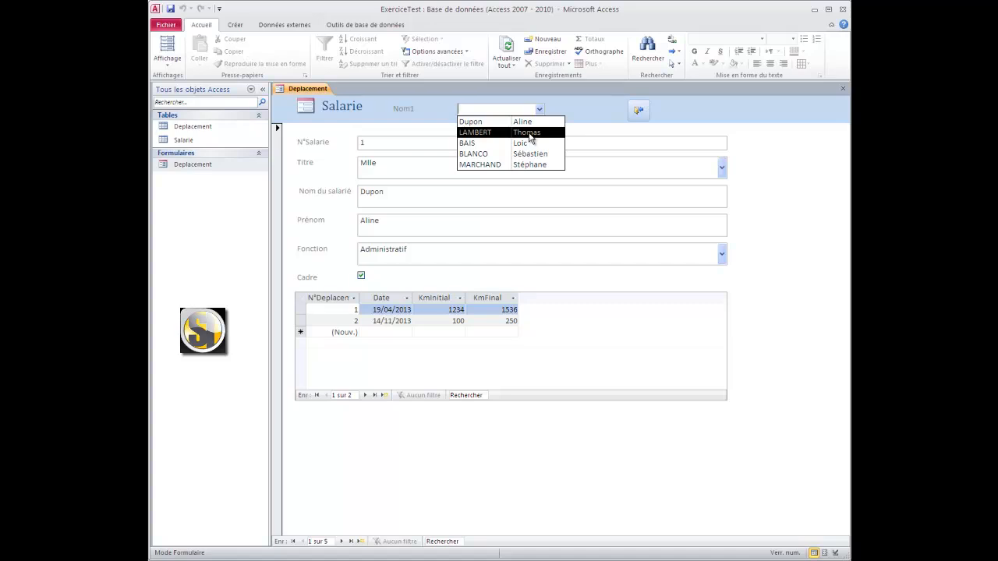
click(529, 134)
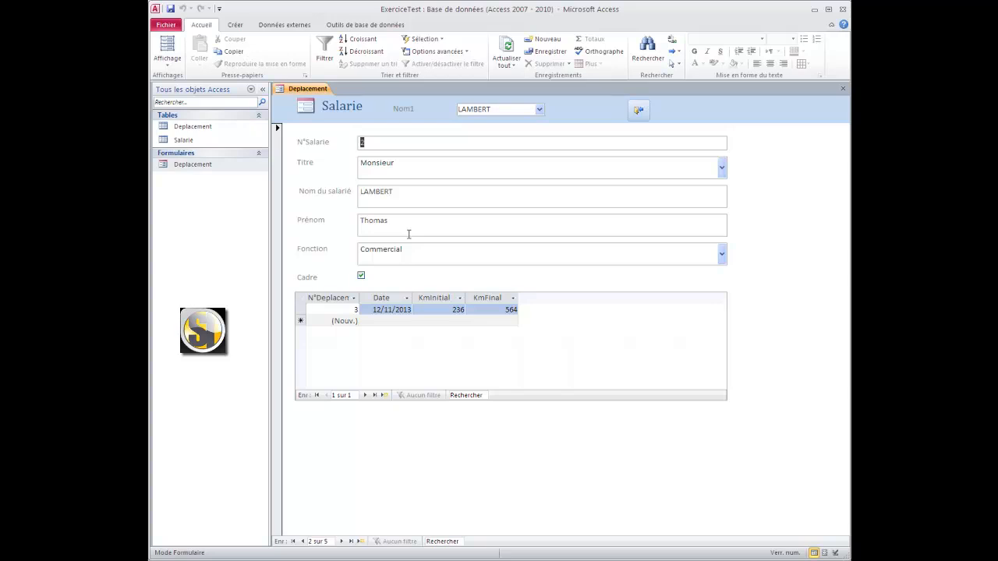
Step: Return to Design view and change the combo box's label to "Choix du salarié :"
click(403, 110)
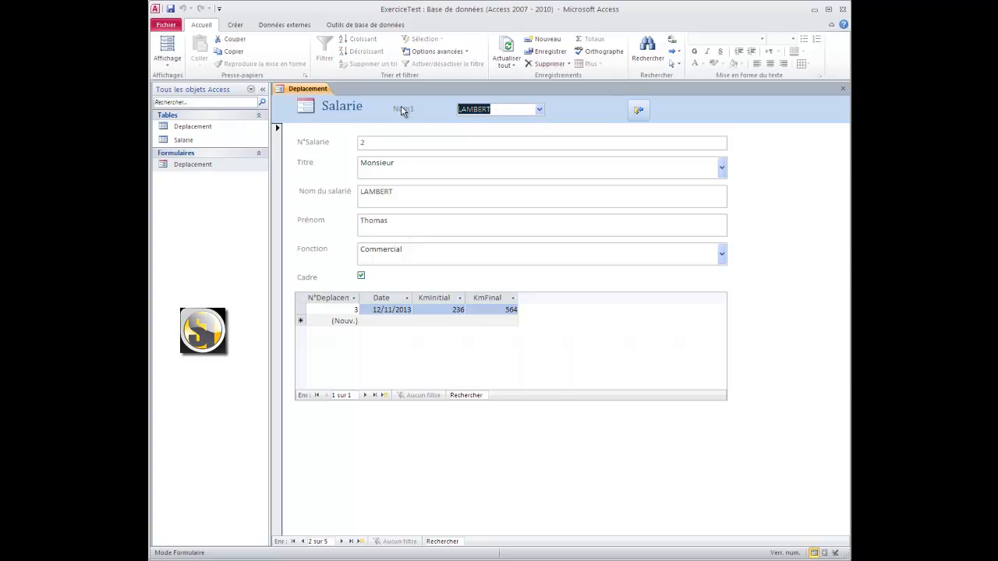
click(173, 68)
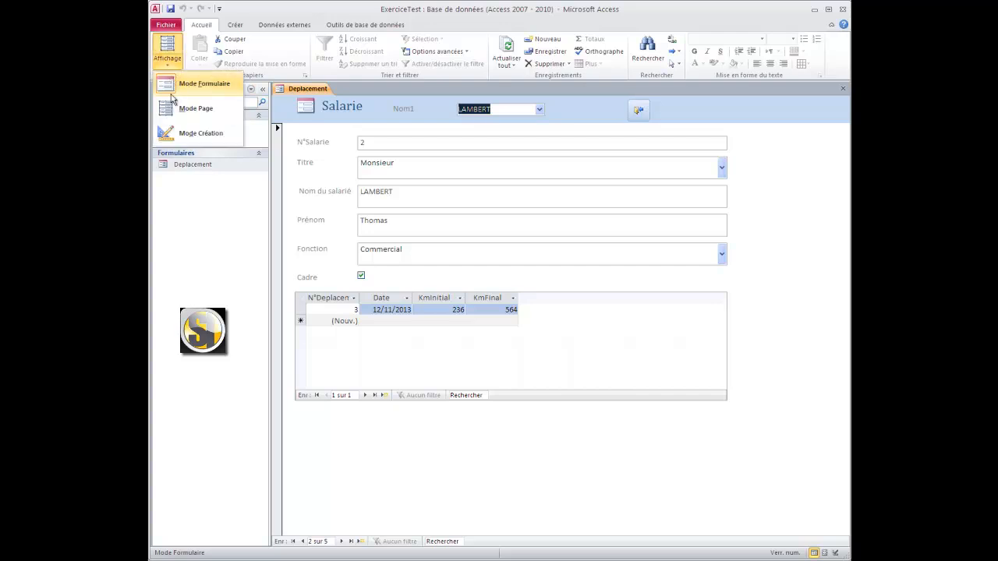
click(180, 128)
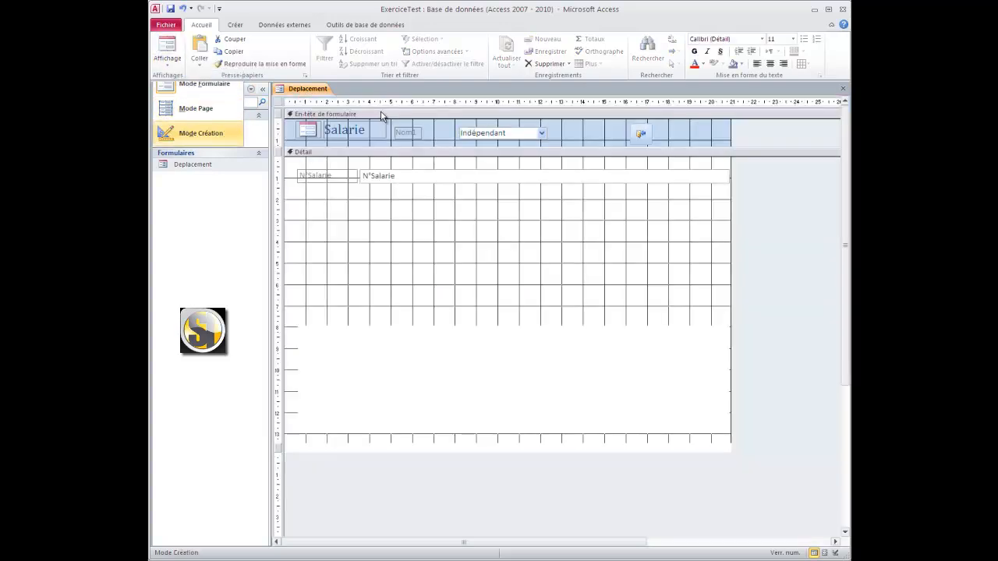
click(408, 131)
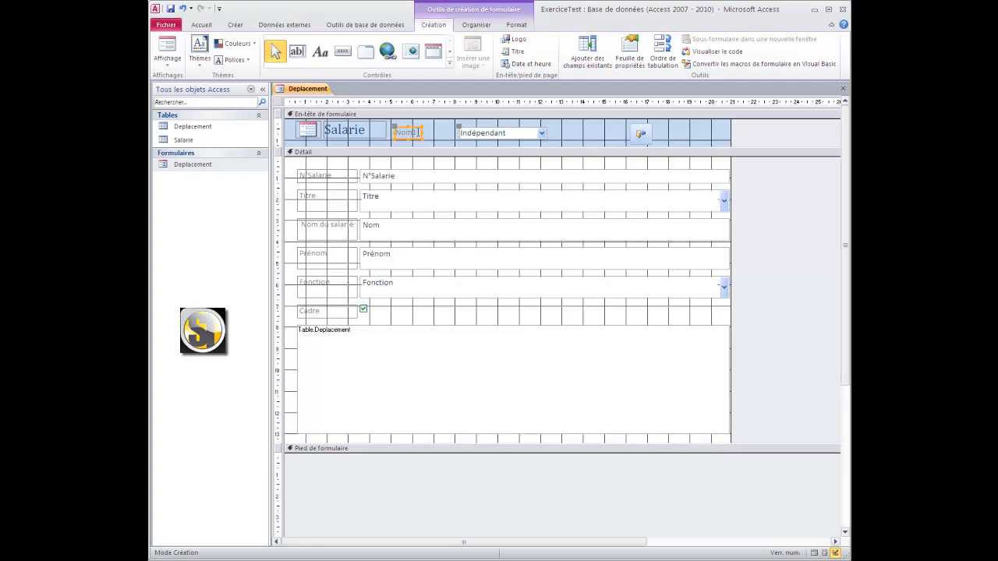
click(406, 131)
text(Choix du salarie)
click(577, 137)
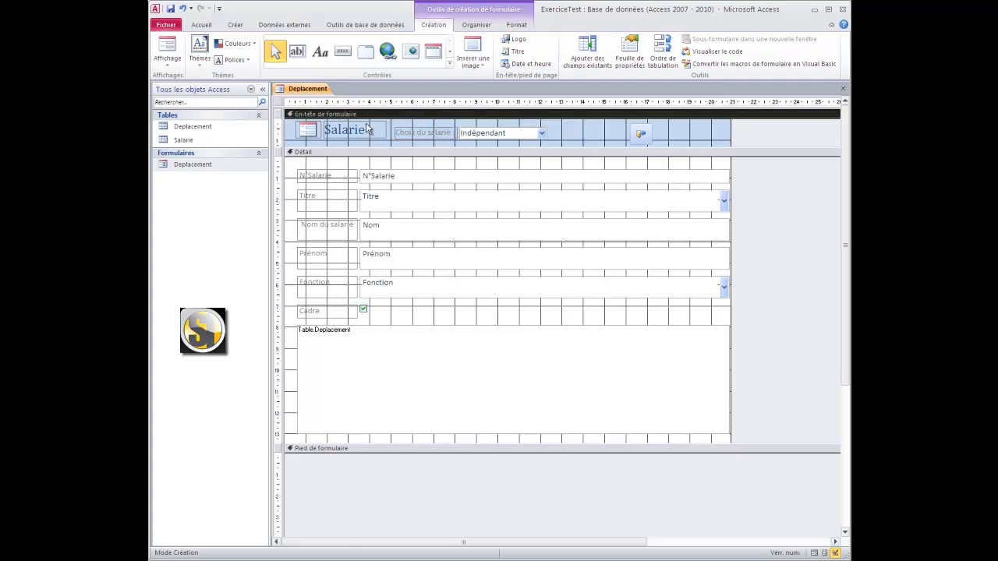
click(414, 141)
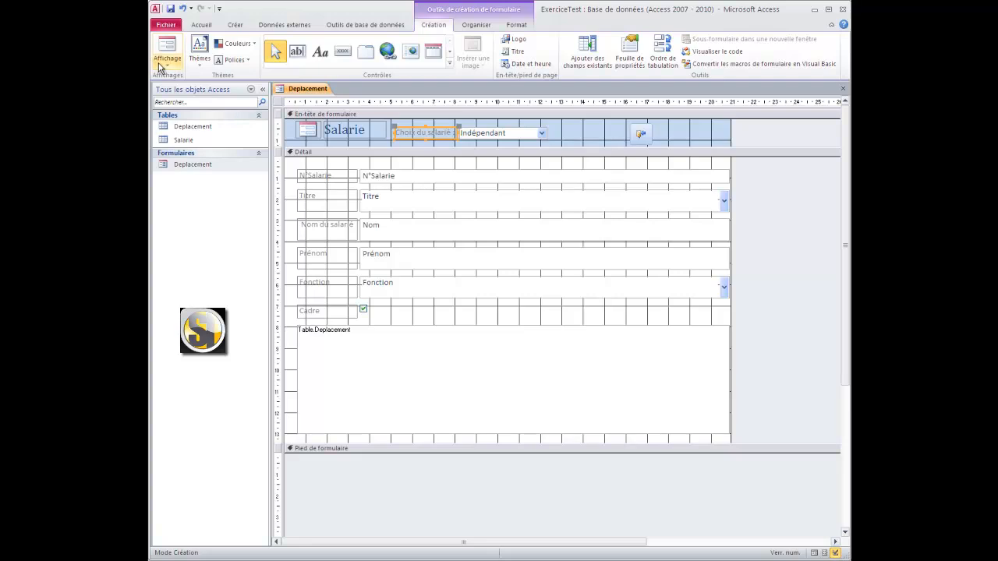
Step: Show the form in Form view and display the fourth employee's record using the header combo box
click(166, 43)
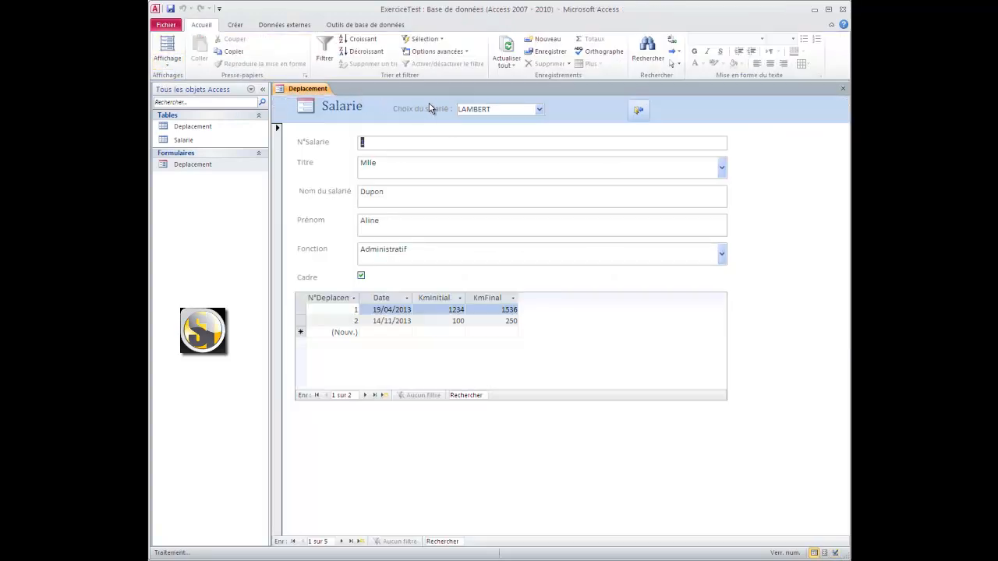
click(538, 110)
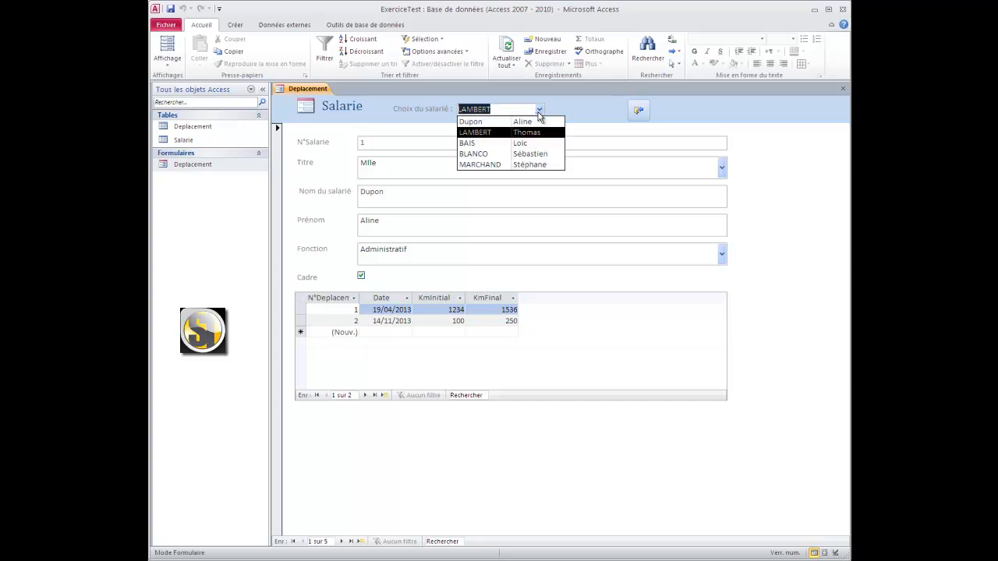
click(530, 153)
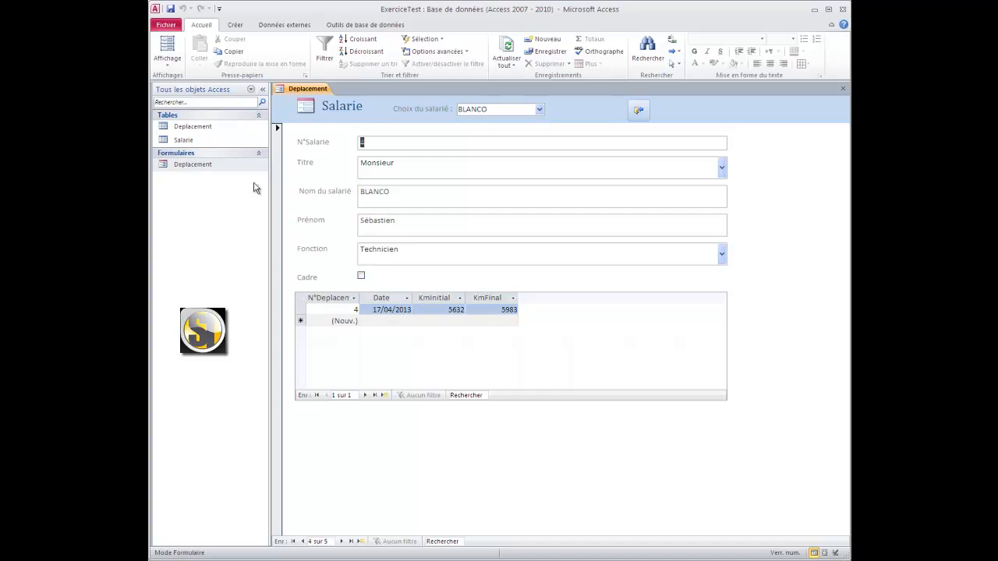
Step: In Design view, extend the Detail section to about 18 cm tall and shrink the Deplacement subform to about 14 by 3 cm
click(167, 63)
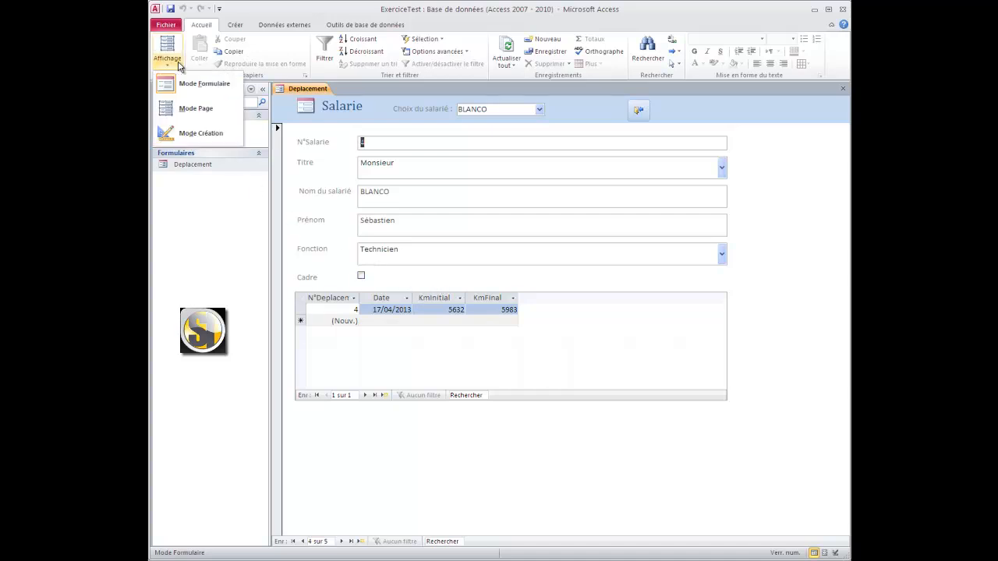
click(191, 136)
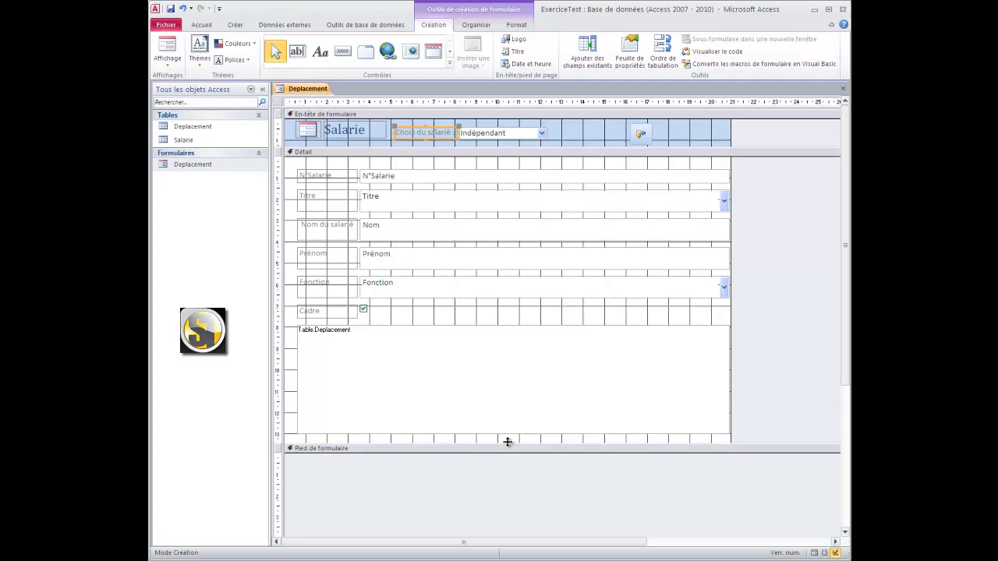
click(507, 444)
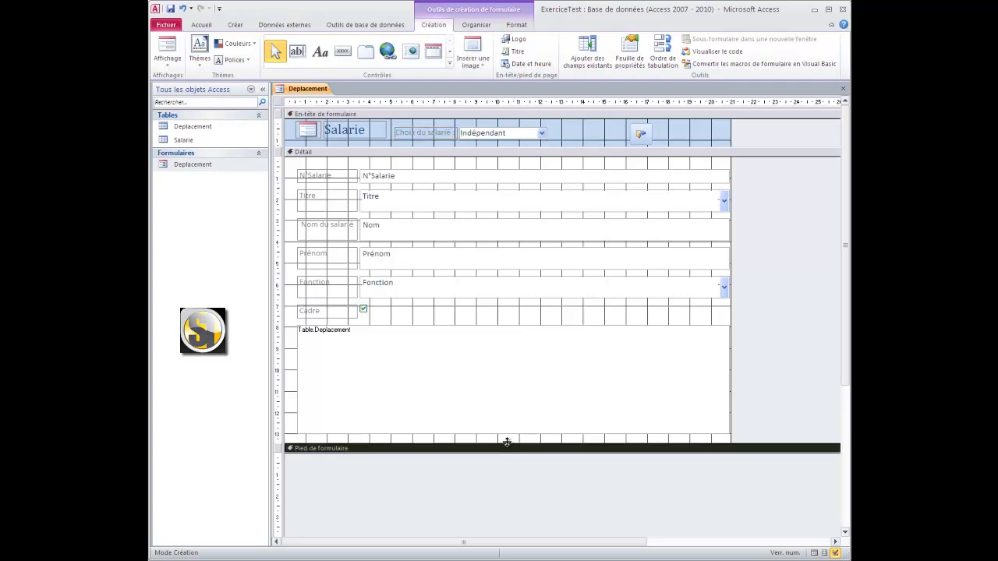
drag(507, 442, 502, 534)
scroll(523, 426, down, 1)
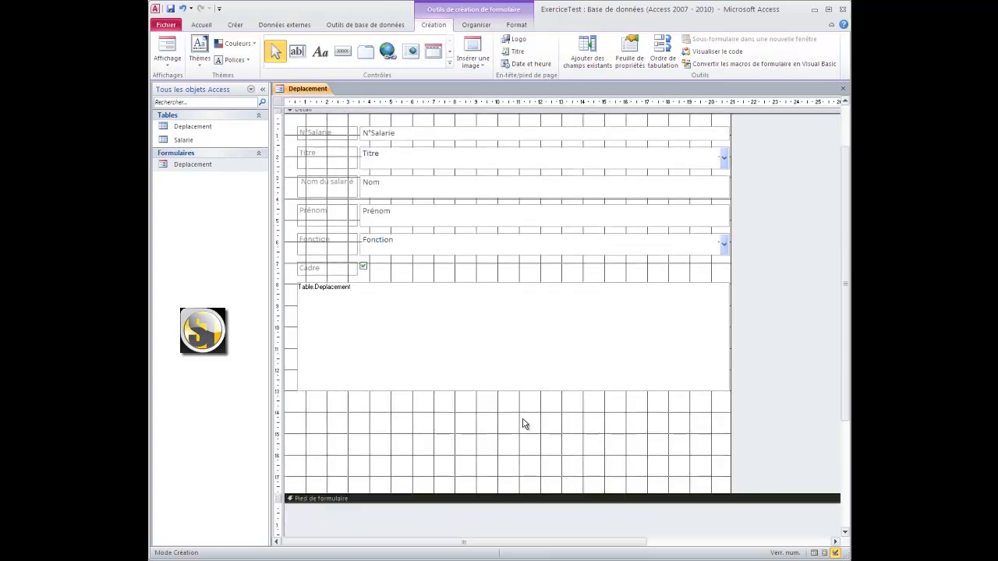
click(546, 355)
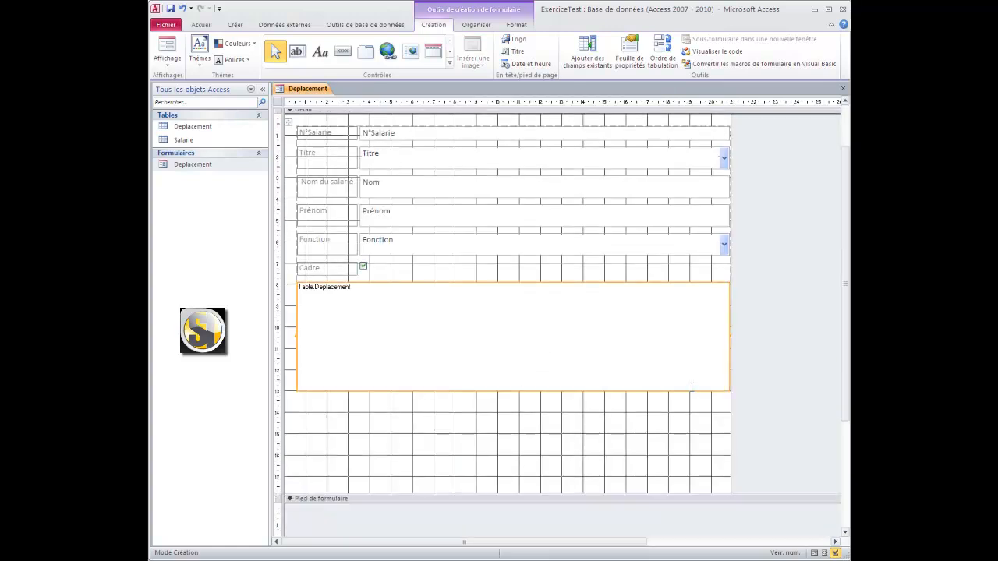
drag(729, 391, 591, 347)
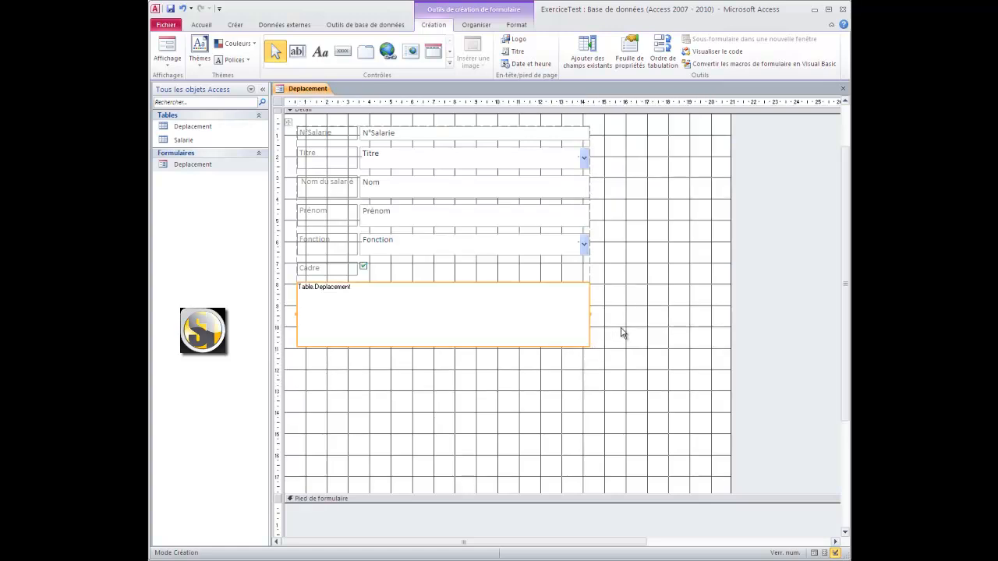
Step: Draw a tab control about 16 cm wide and 6 cm tall below the subform and check its two pages
click(450, 66)
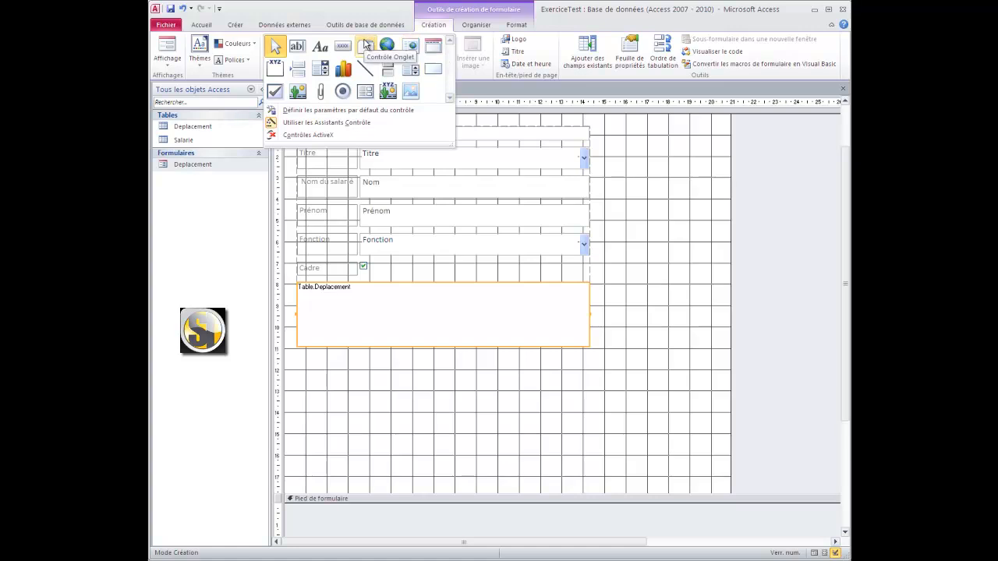
click(366, 45)
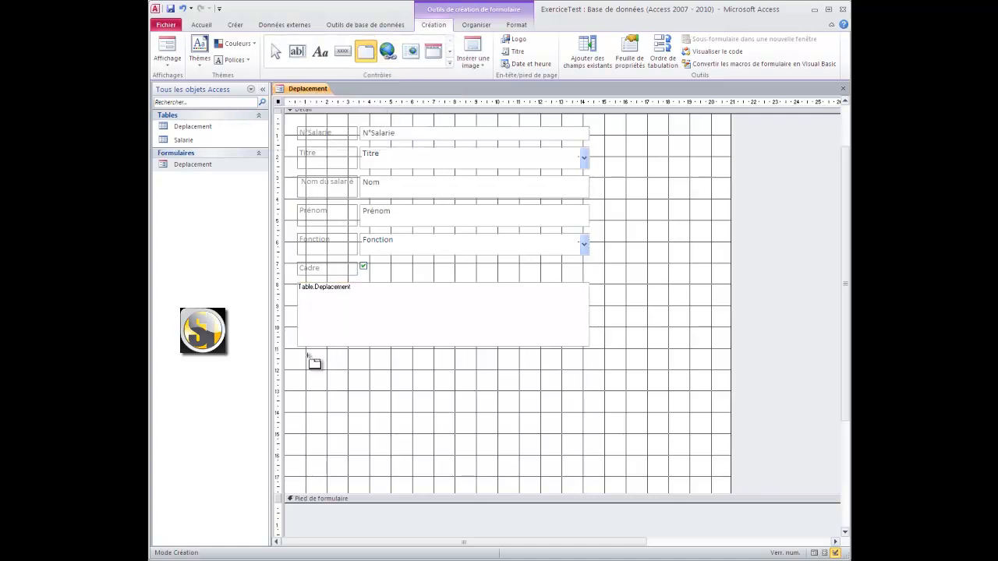
drag(308, 356, 647, 480)
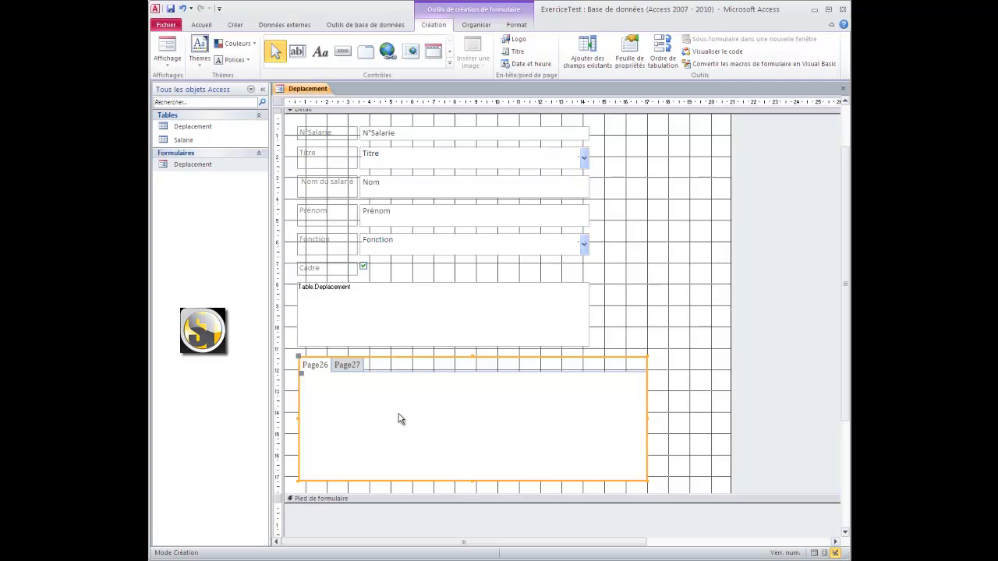
click(356, 369)
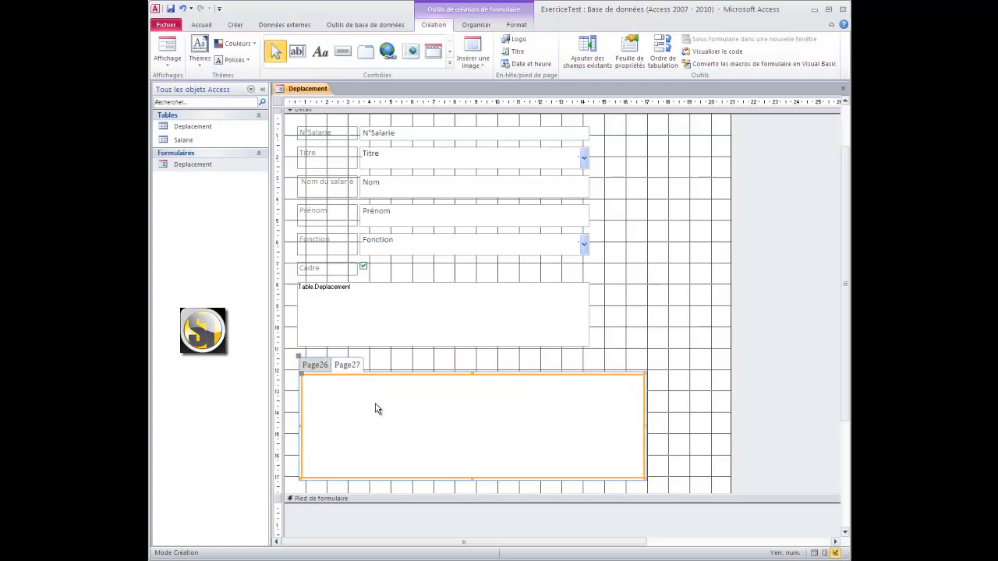
click(324, 364)
Step: Cut the Deplacement subform from the Detail section above the tab control
click(336, 320)
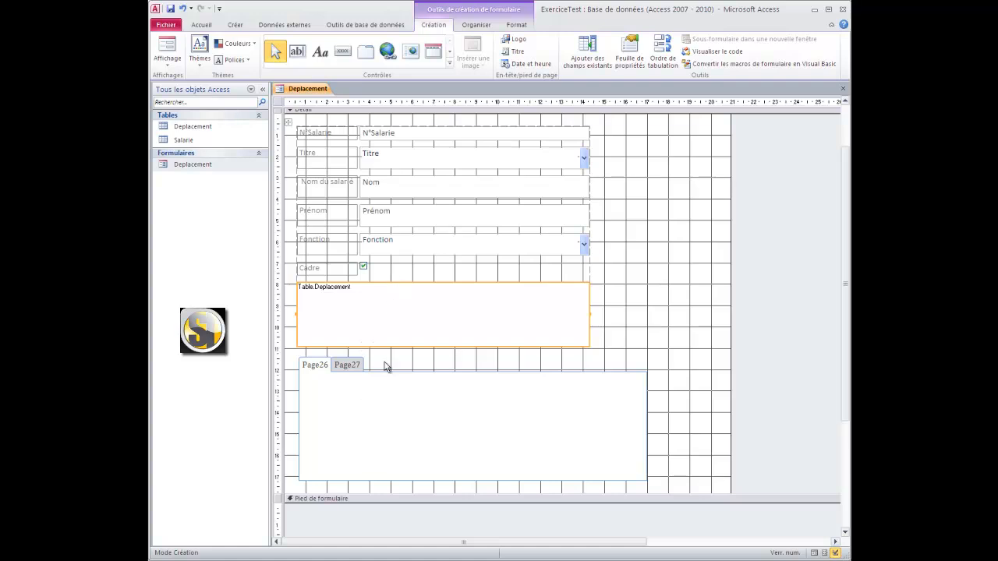
click(393, 282)
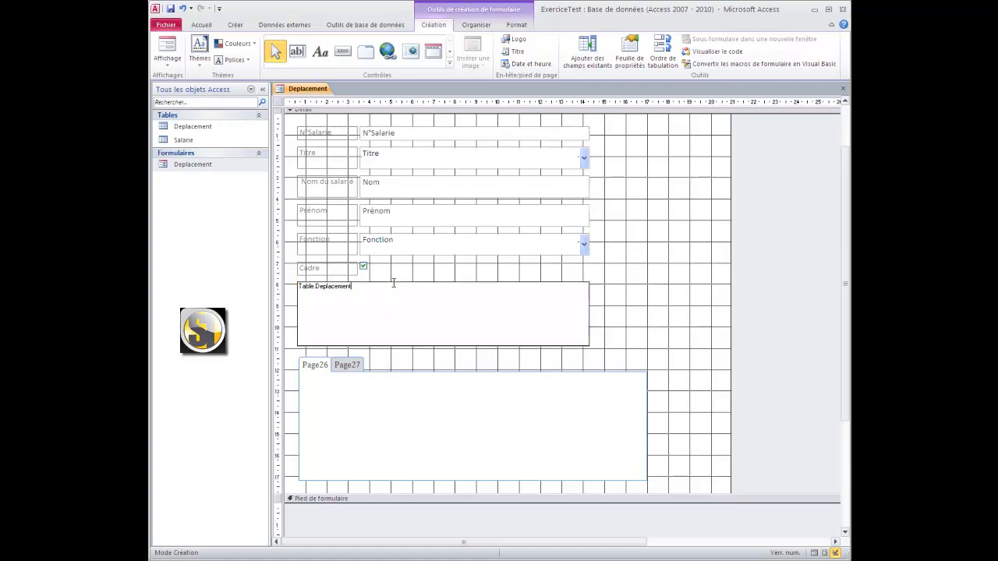
click(599, 305)
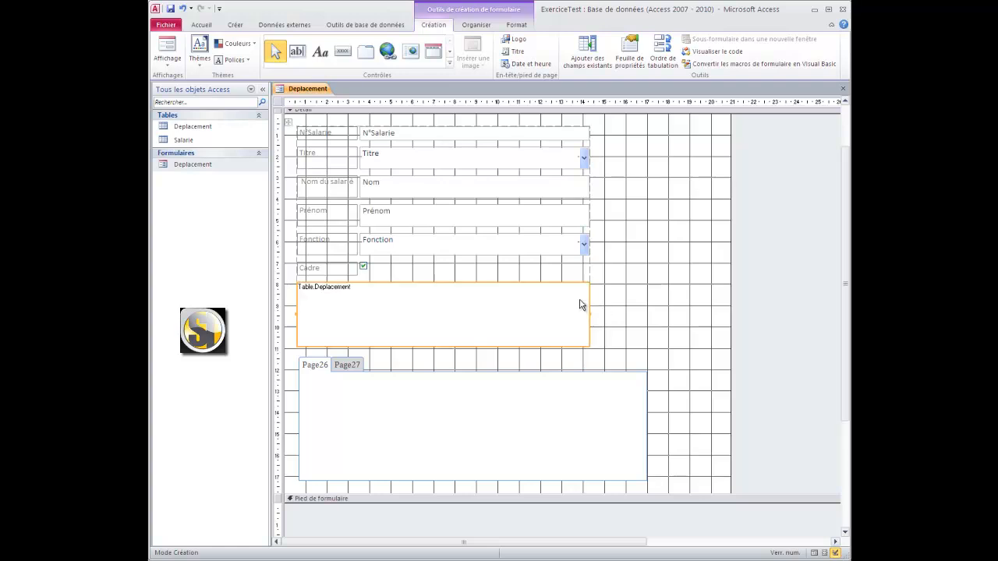
click(589, 300)
click(589, 293)
key(Delete)
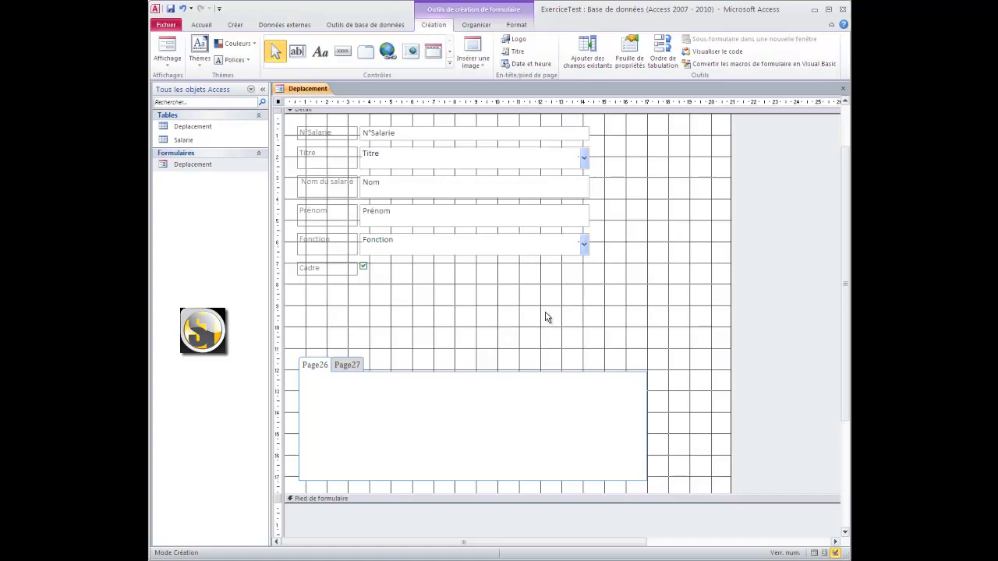
Step: Paste the Deplacement subform into the tab control's first page and enlarge it to about 15.6 by 4.3 cm
click(319, 371)
right_click(333, 391)
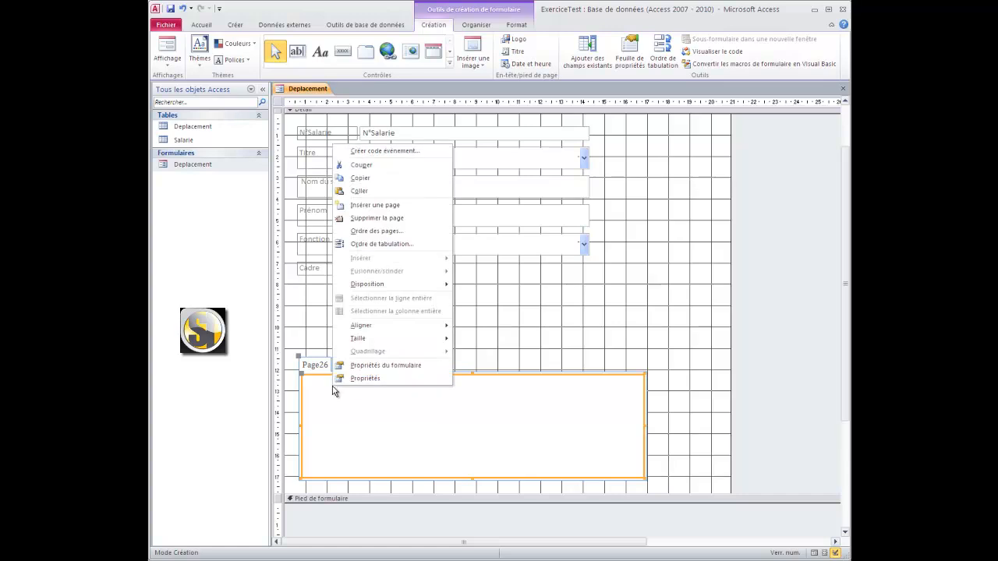
click(381, 206)
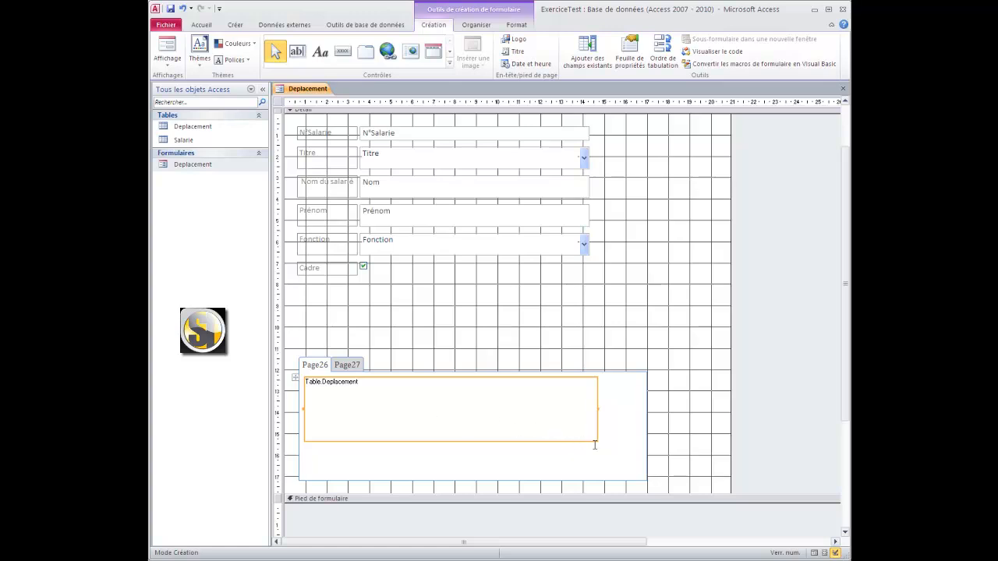
drag(596, 441, 634, 469)
scroll(597, 381, up, 1)
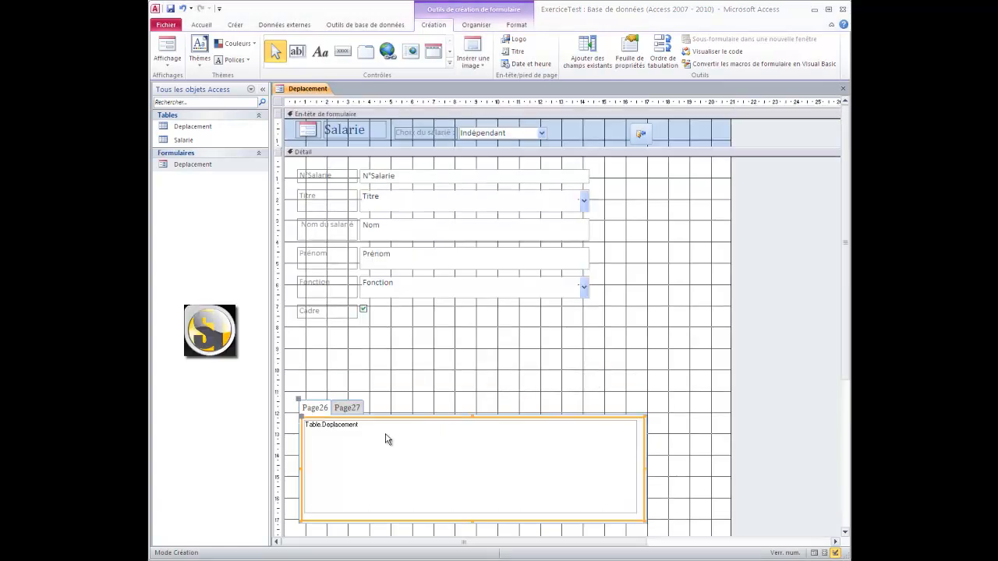
Step: Set the name of the tab control's first page to Déplacements in its properties
click(323, 413)
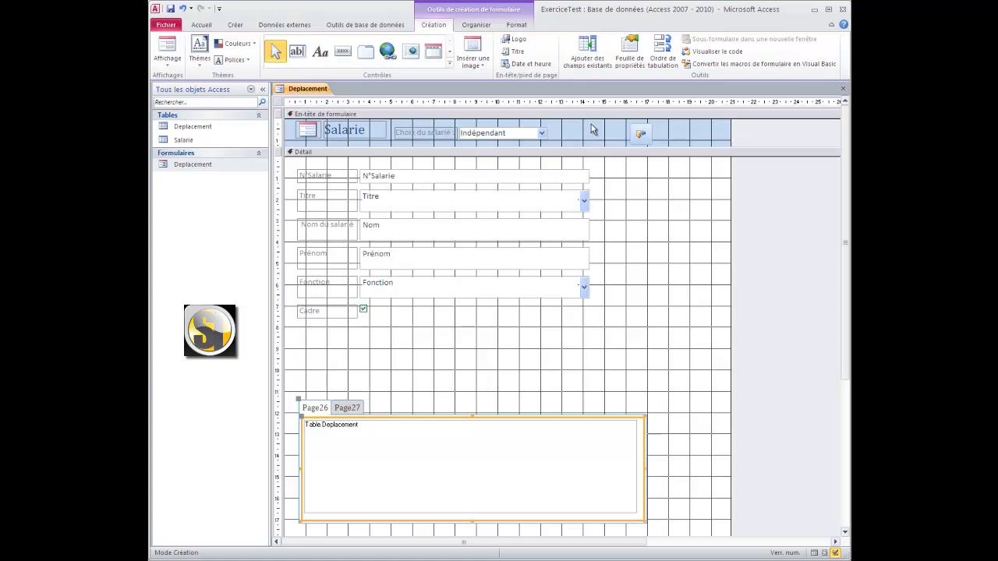
click(634, 68)
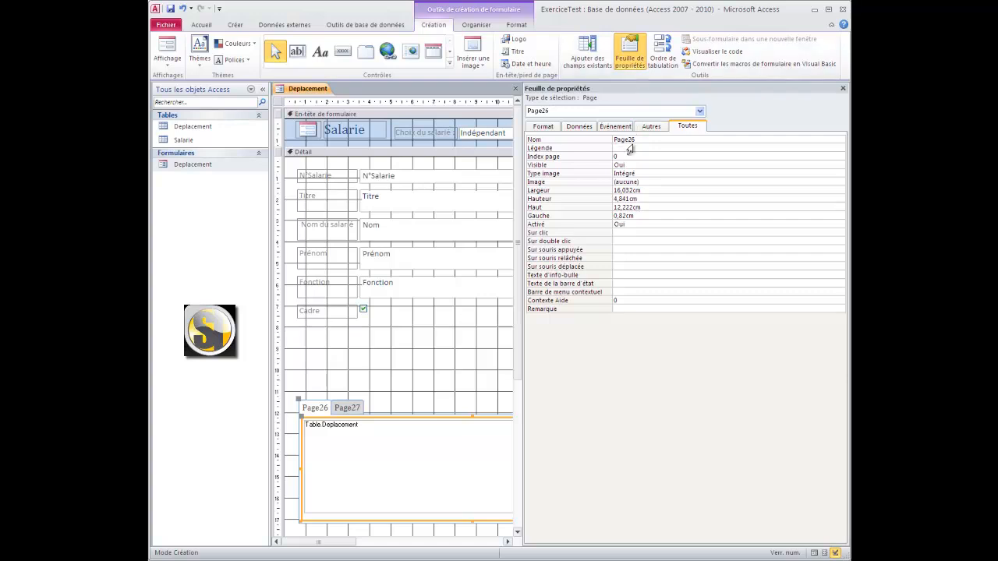
click(614, 137)
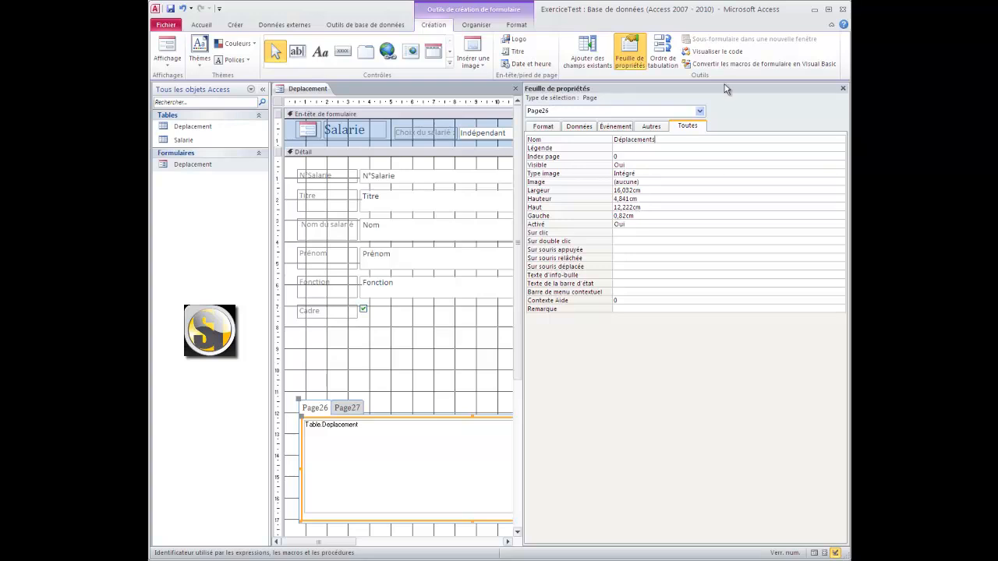
click(843, 89)
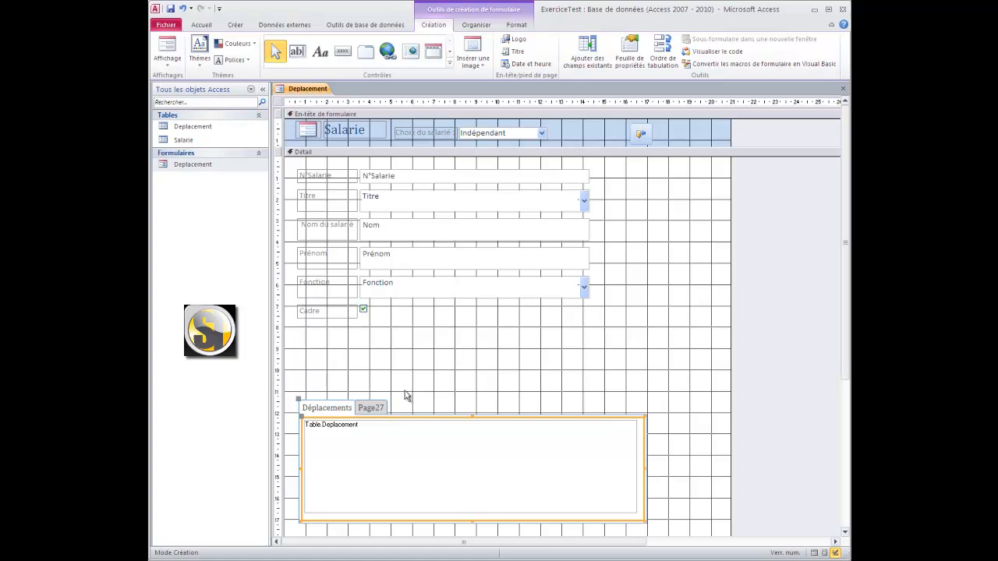
Step: Set the name of the tab control's second page to Infos générales in its properties
click(377, 407)
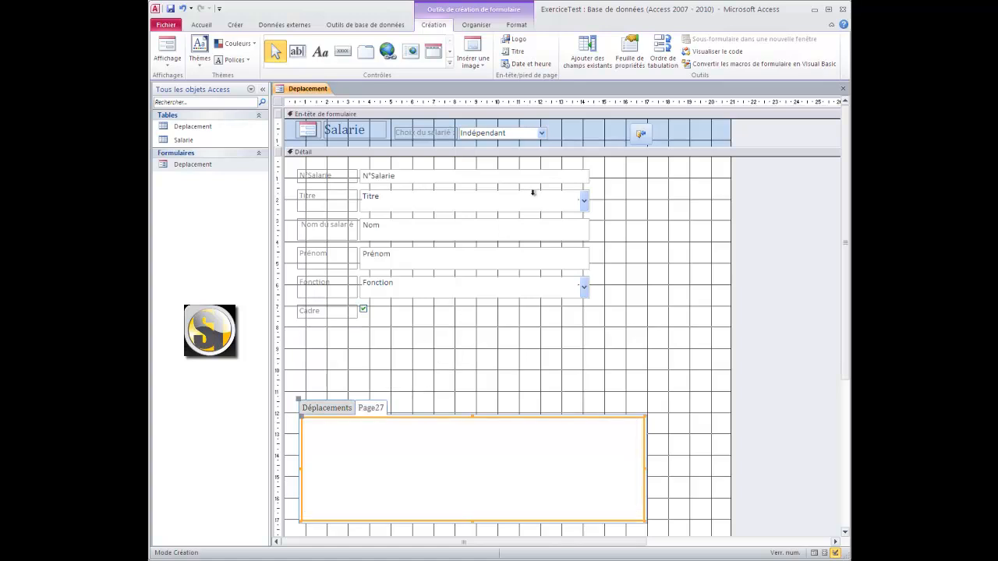
click(628, 56)
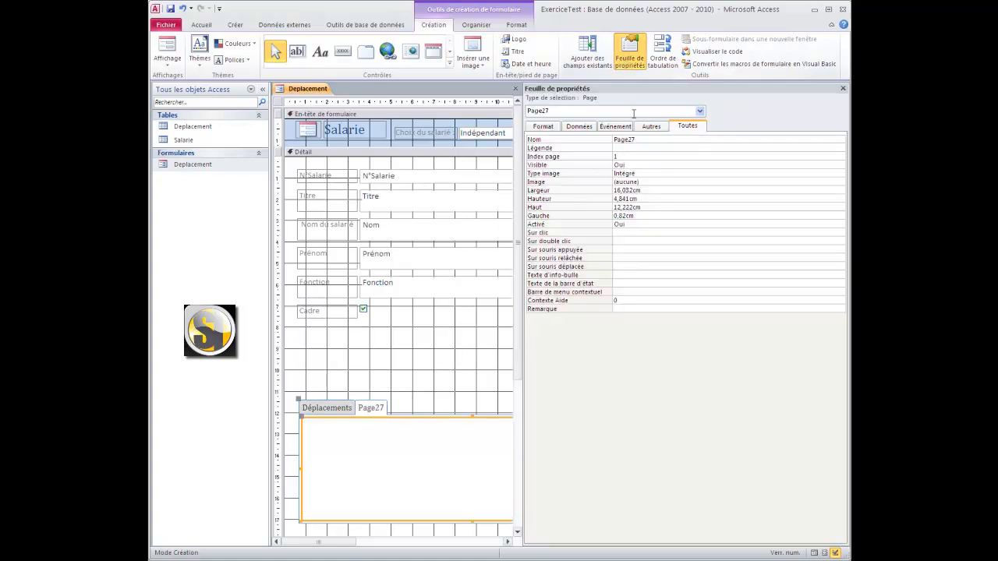
drag(644, 138, 590, 125)
key(Delete)
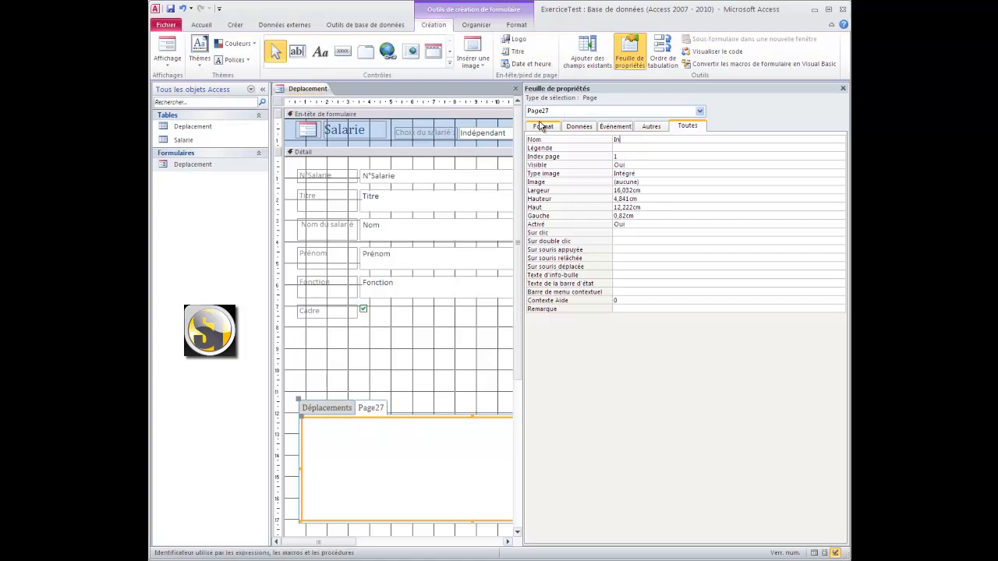
text(Infos générales)
click(843, 89)
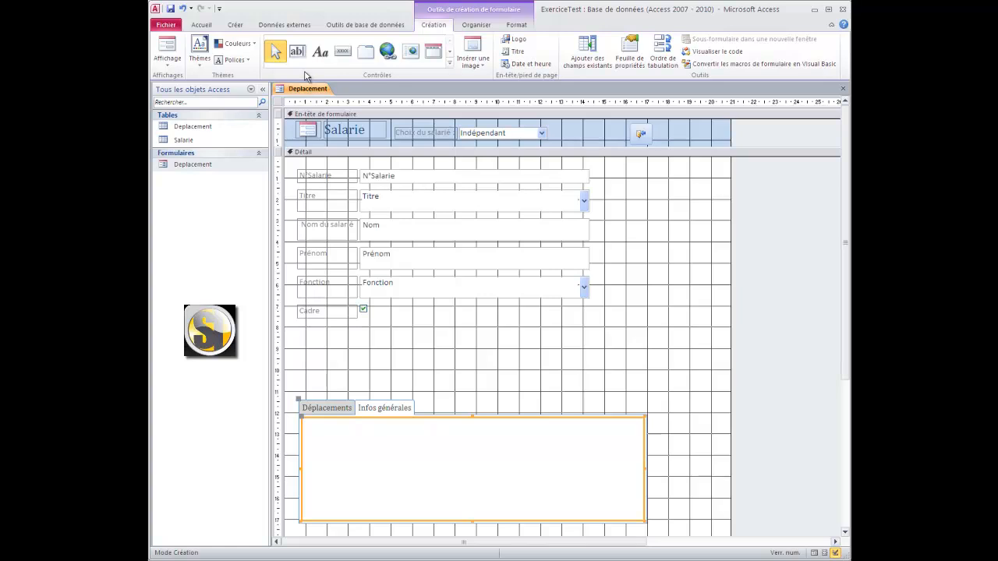
Step: Draw a text box about 12 cm wide and 4 cm tall on the Infos générales page and delete its attached label
click(296, 52)
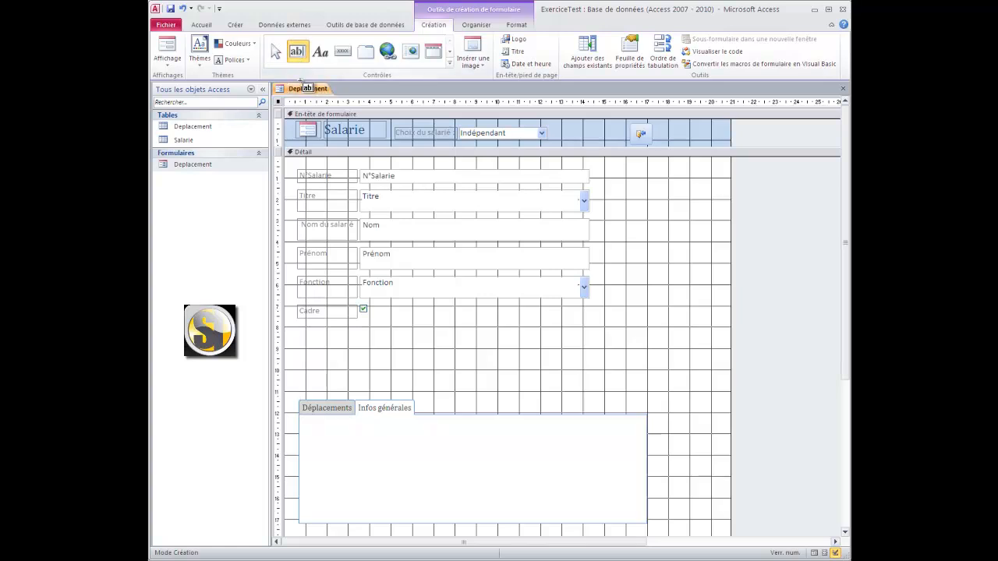
drag(314, 425, 567, 508)
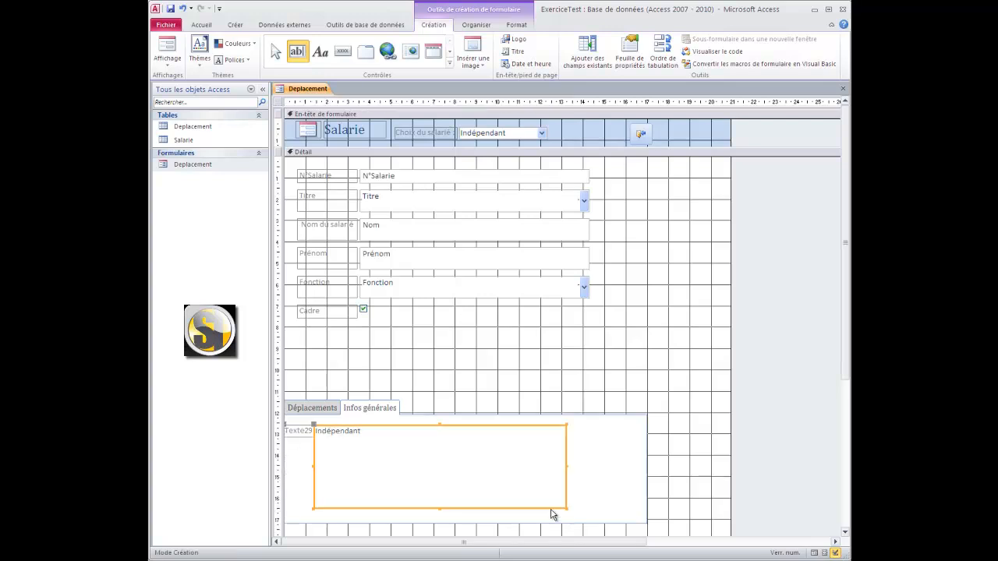
click(291, 427)
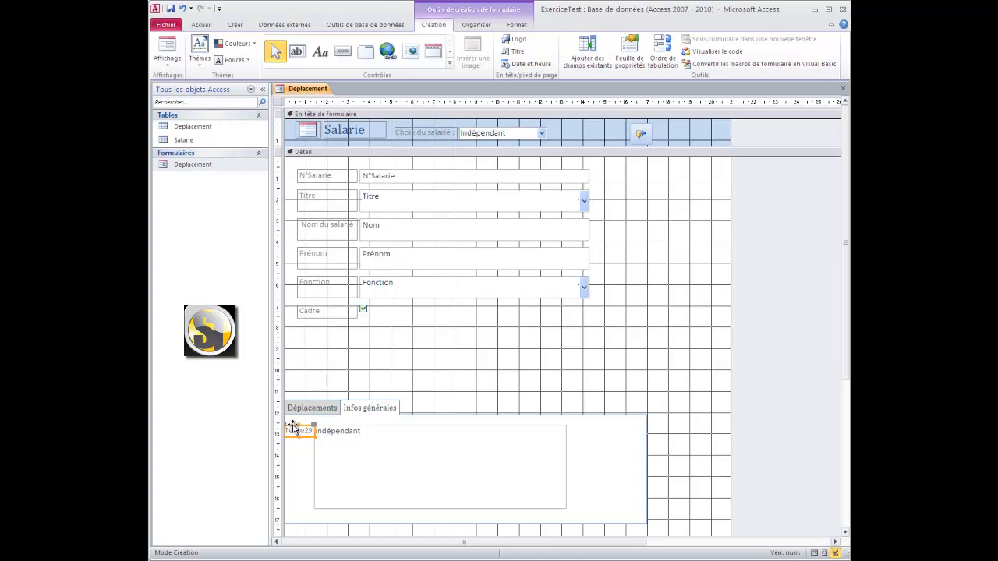
key(Delete)
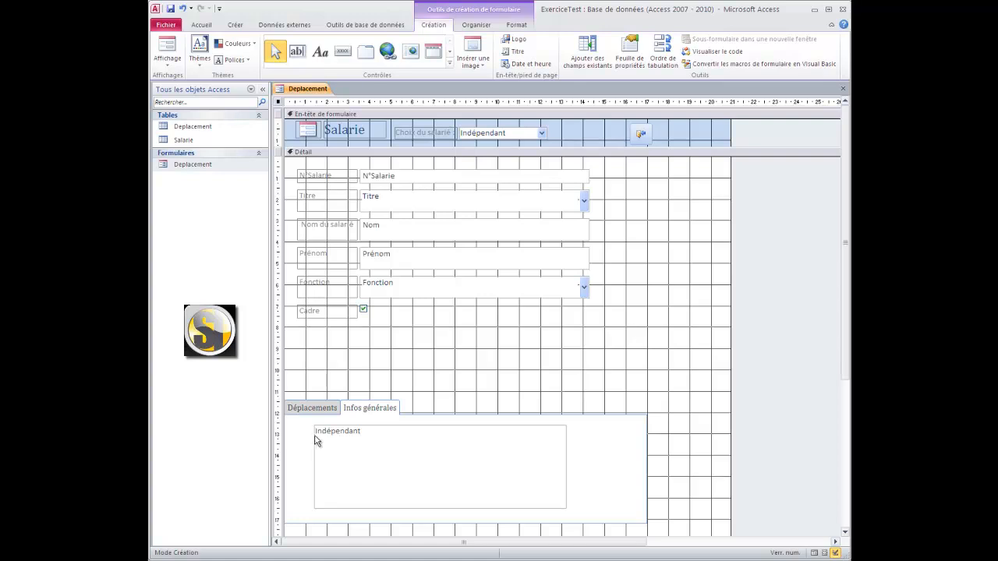
Step: Move the text box into the upper-left corner of the Infos générales page
click(322, 441)
click(311, 431)
click(314, 428)
drag(313, 425, 287, 418)
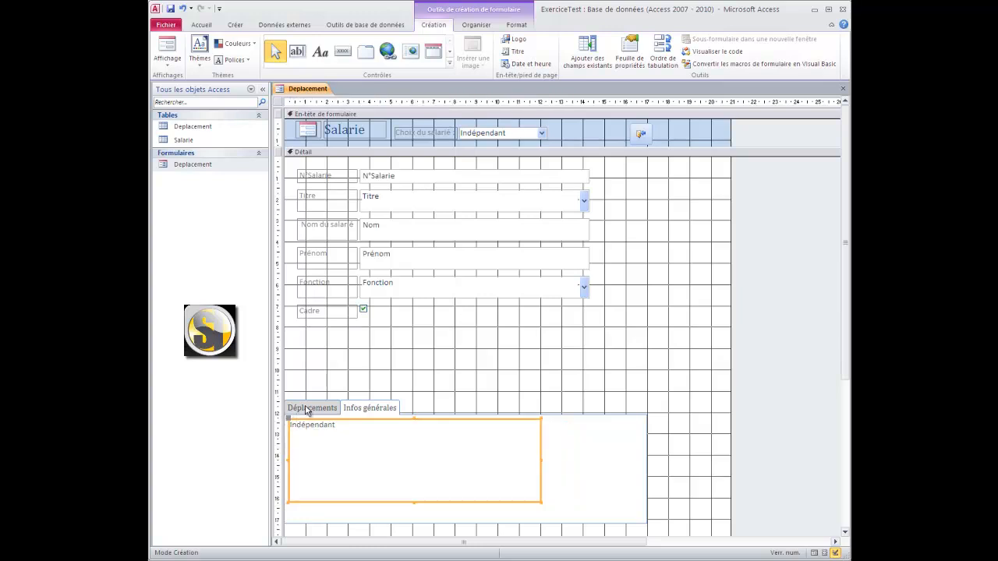
Step: Test both tab pages in Form view, entering Test in the Infos générales text box
click(307, 412)
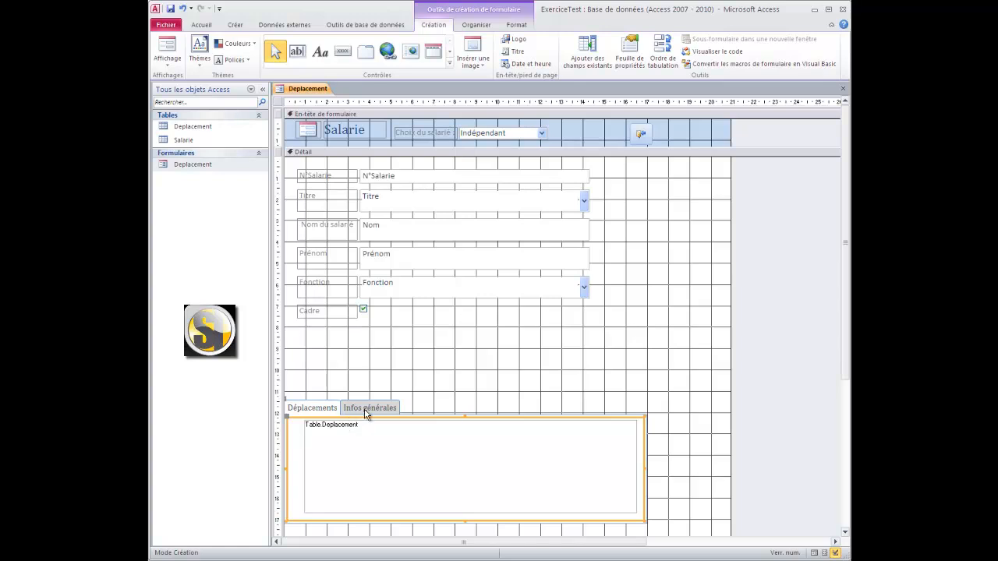
click(671, 481)
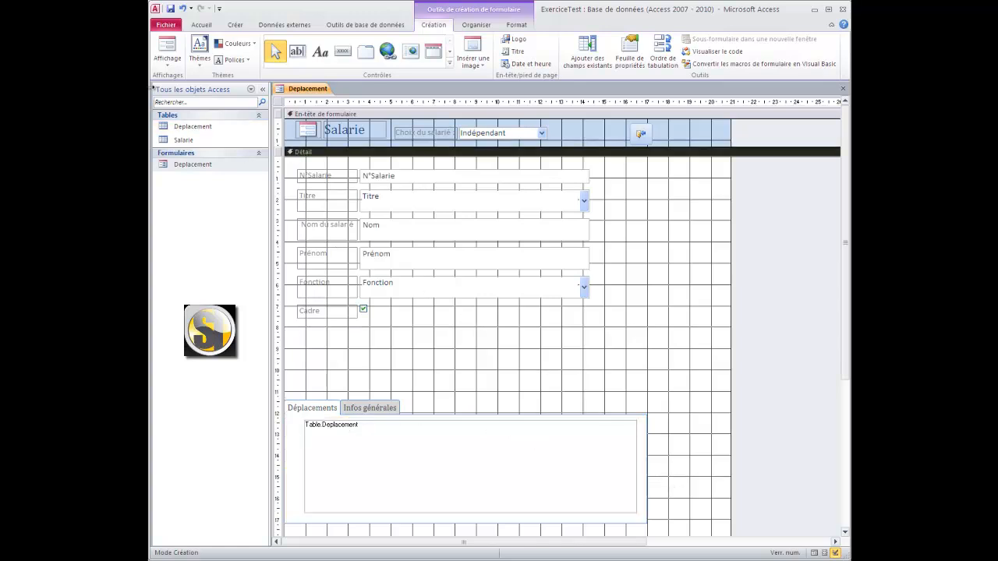
click(164, 68)
click(173, 84)
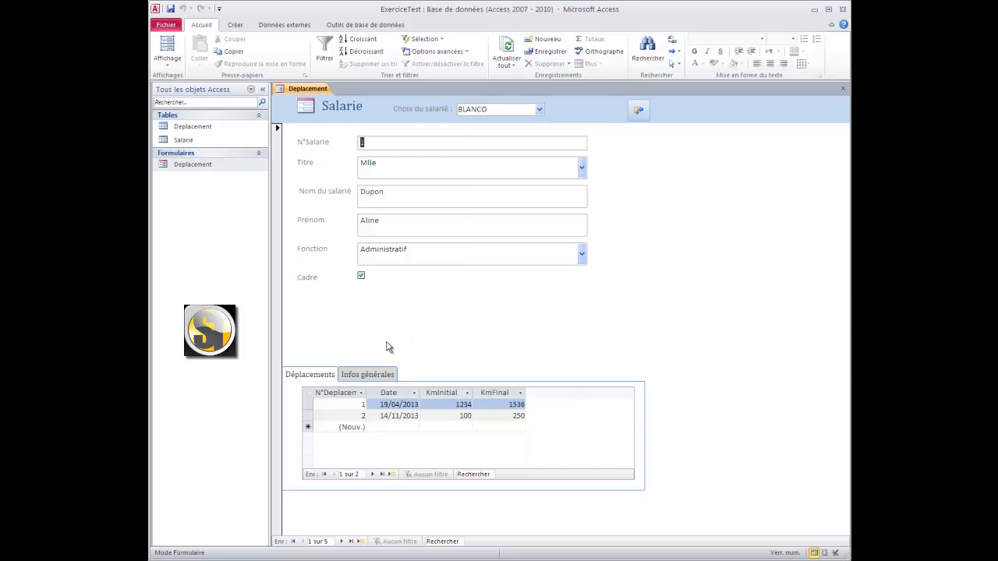
click(361, 375)
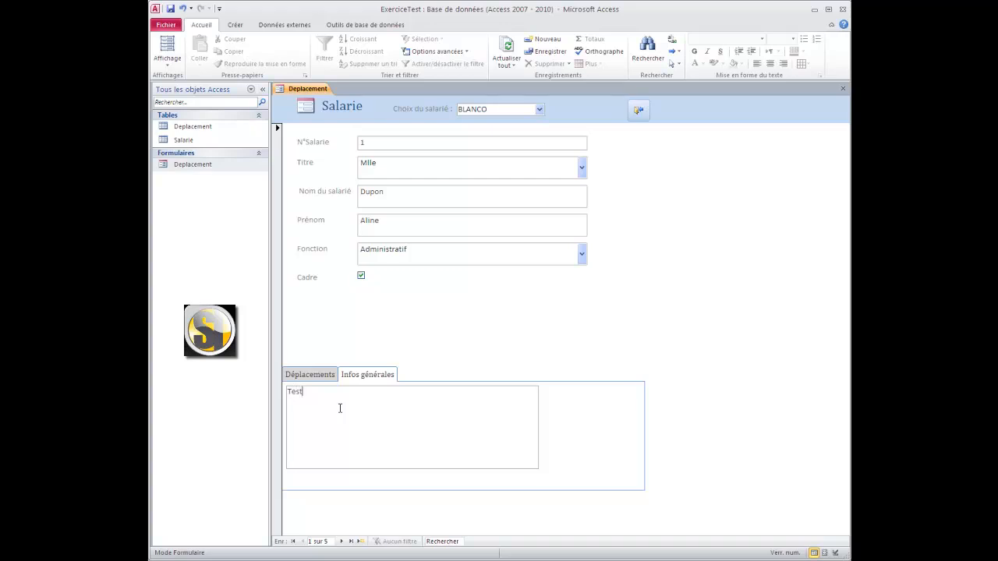
click(329, 378)
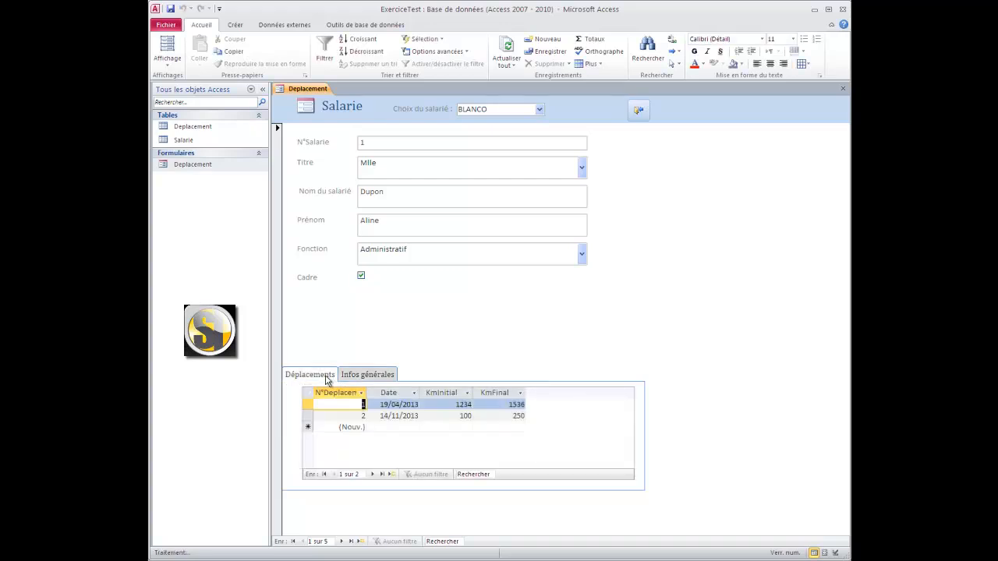
Step: Check the Déplacements subform and the Infos générales page in Layout view
click(168, 48)
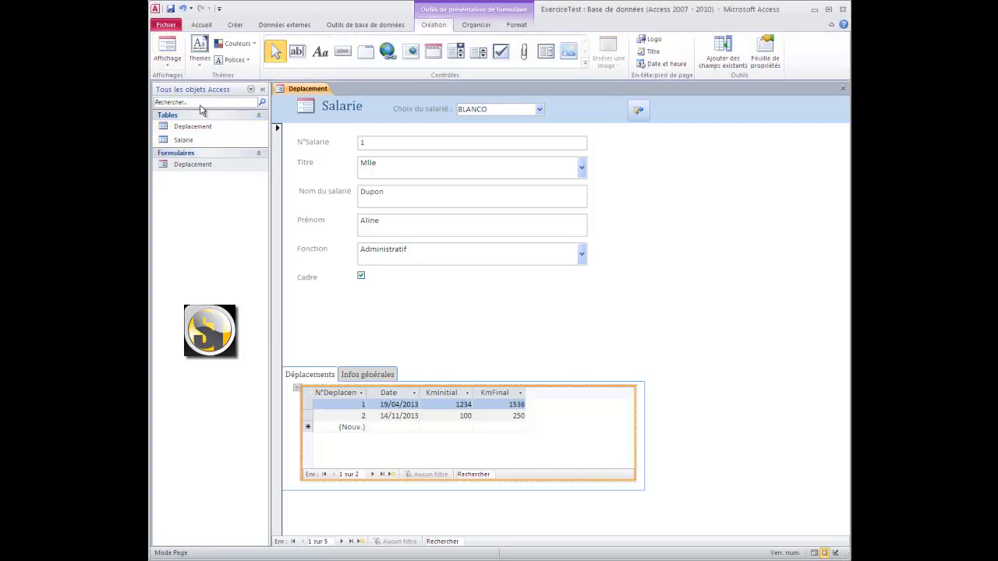
click(167, 65)
click(168, 65)
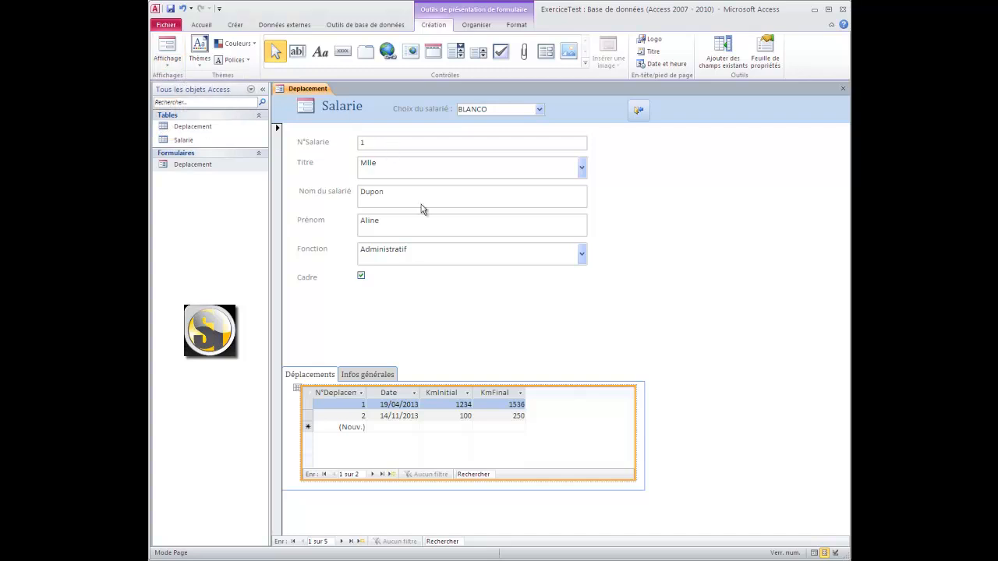
click(604, 502)
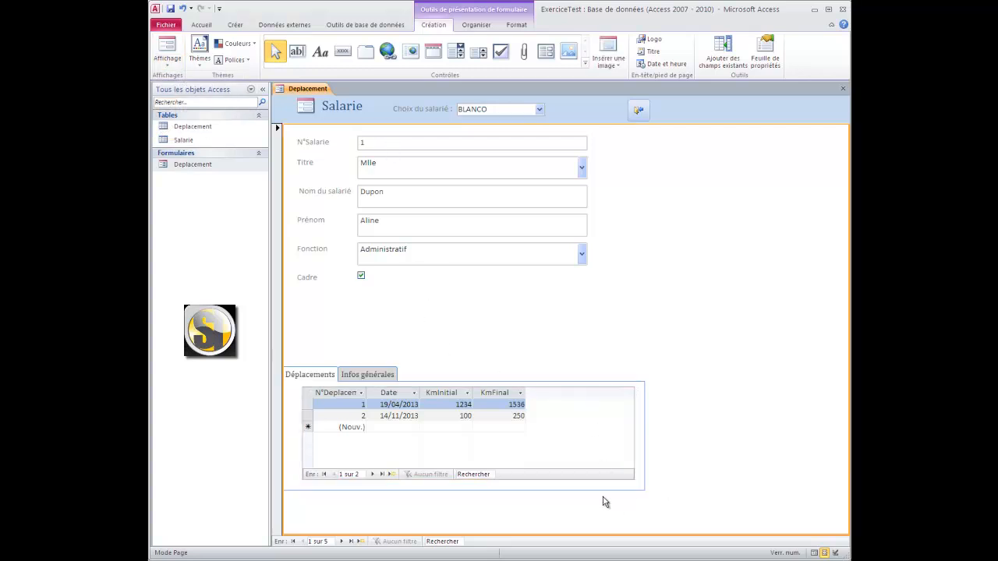
click(525, 422)
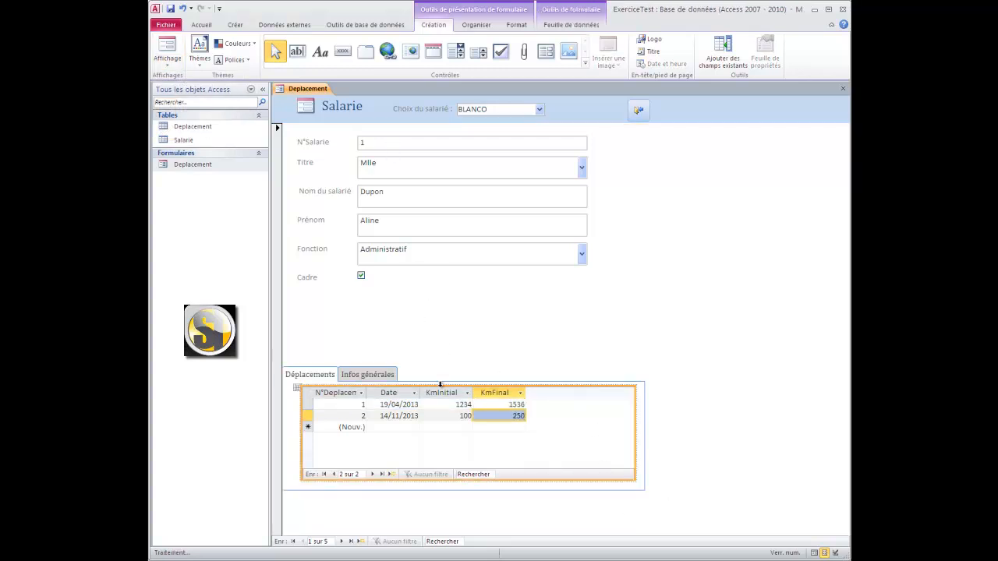
click(389, 376)
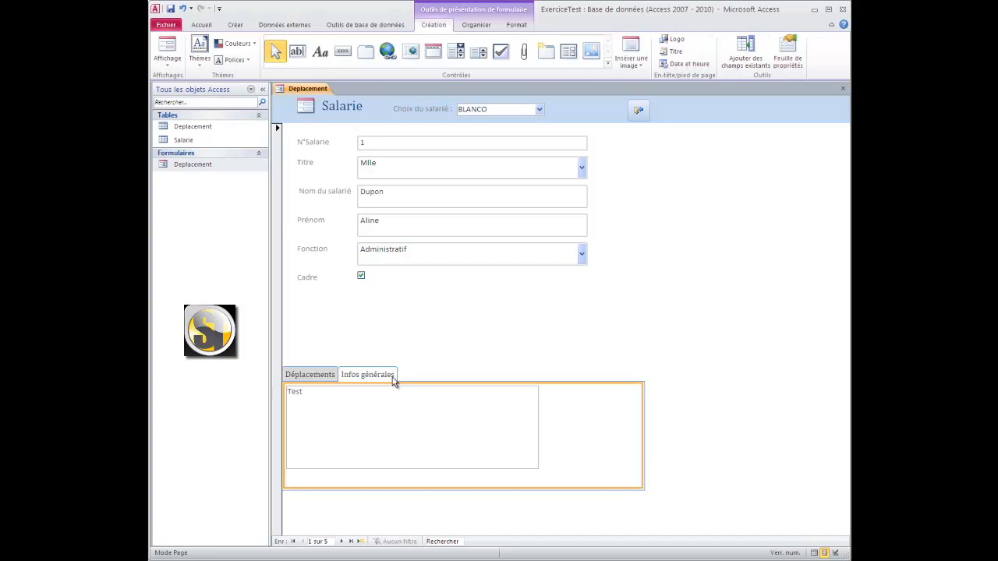
click(397, 245)
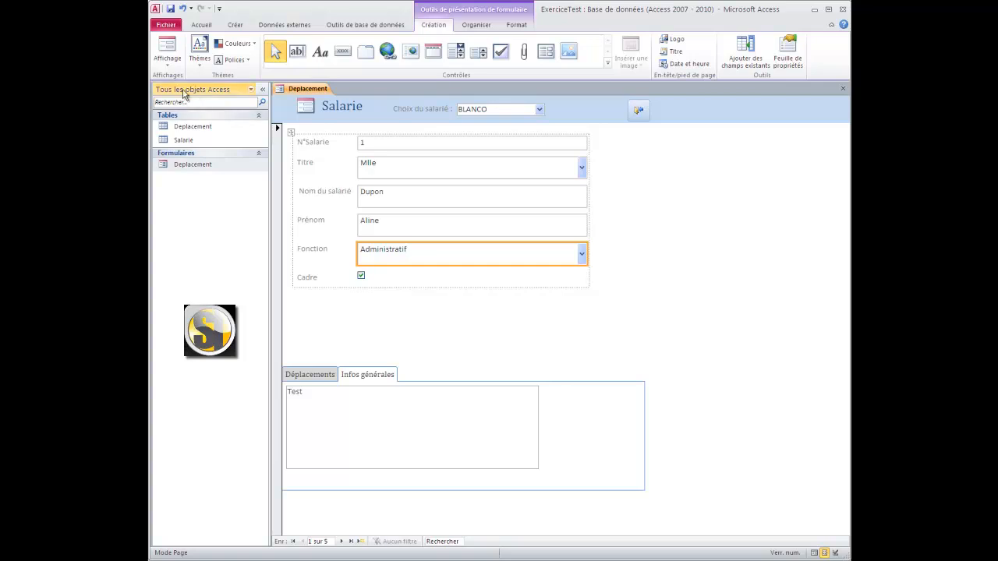
Step: In Design view, move the tab control with its subform up about 3 cm, to just below the Cadre field
click(158, 67)
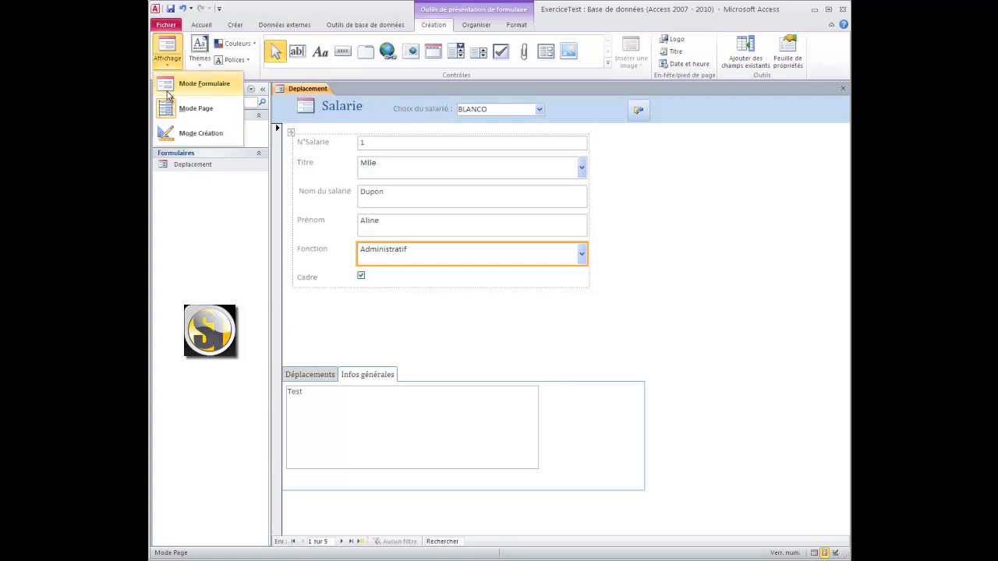
click(181, 133)
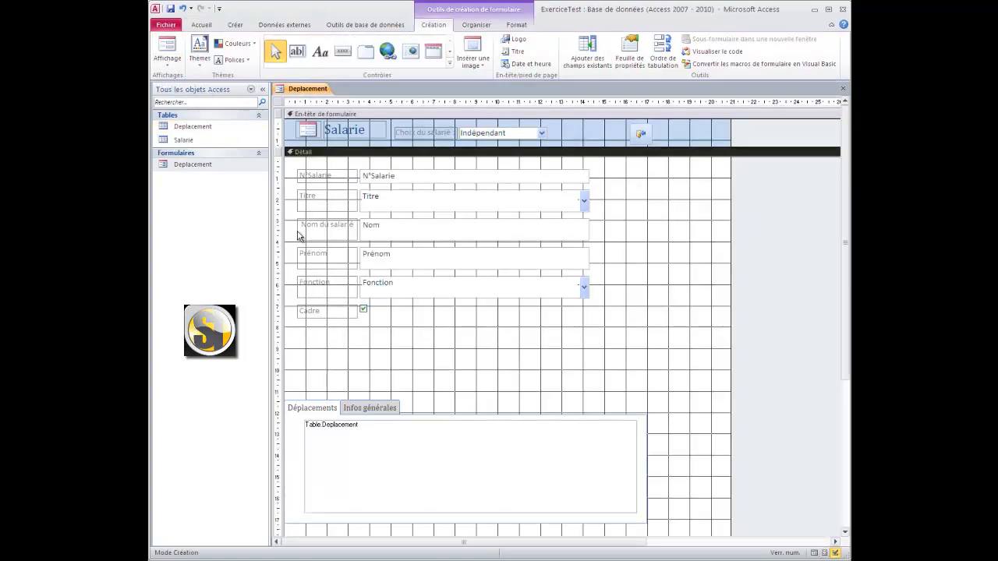
drag(675, 530, 296, 379)
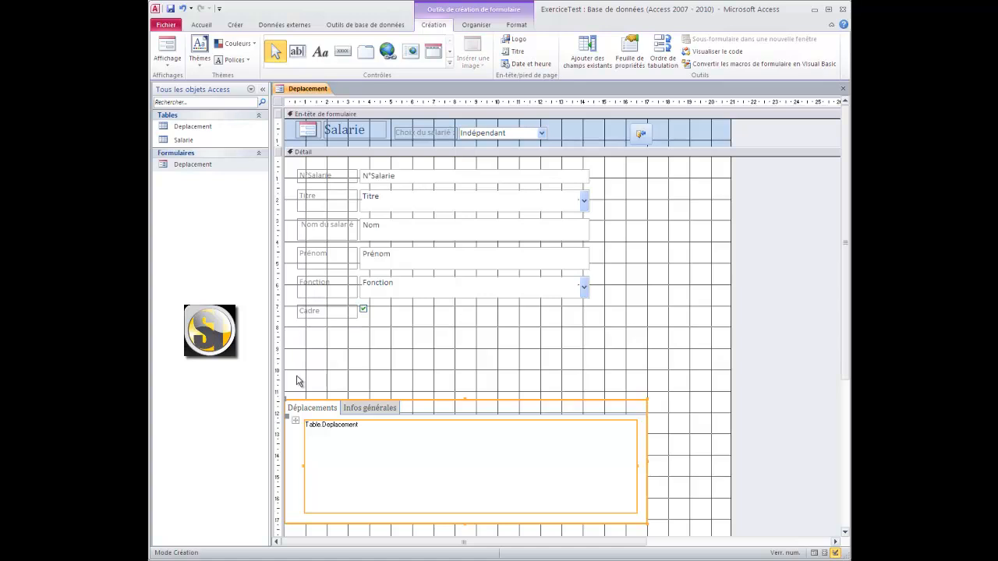
key(Up)
key(Up)
key(Up)
key(Up)
key(Up)
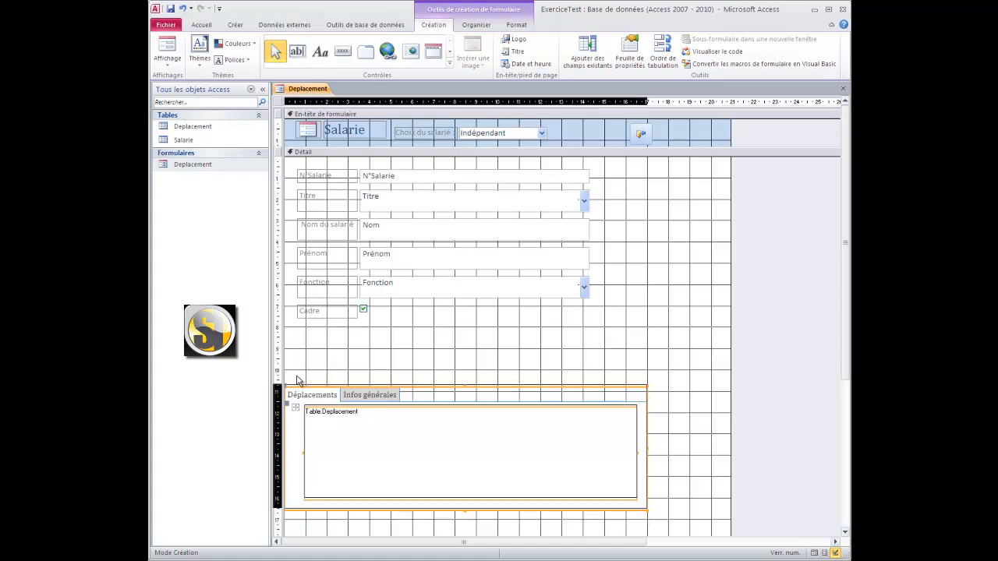
key(Up)
key(Up)
key(Up)
key(Up)
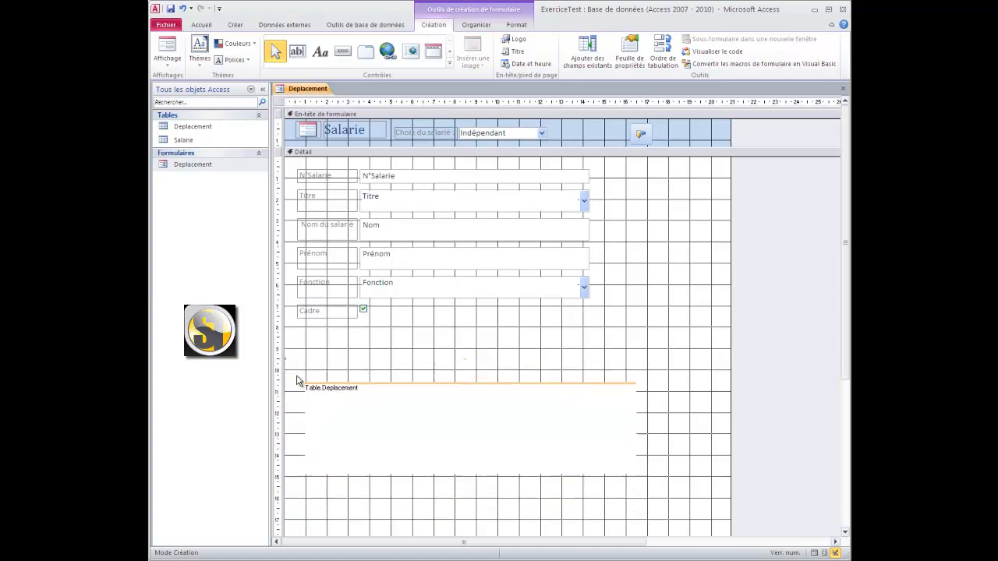
key(Up)
key(Up)
key(Up)
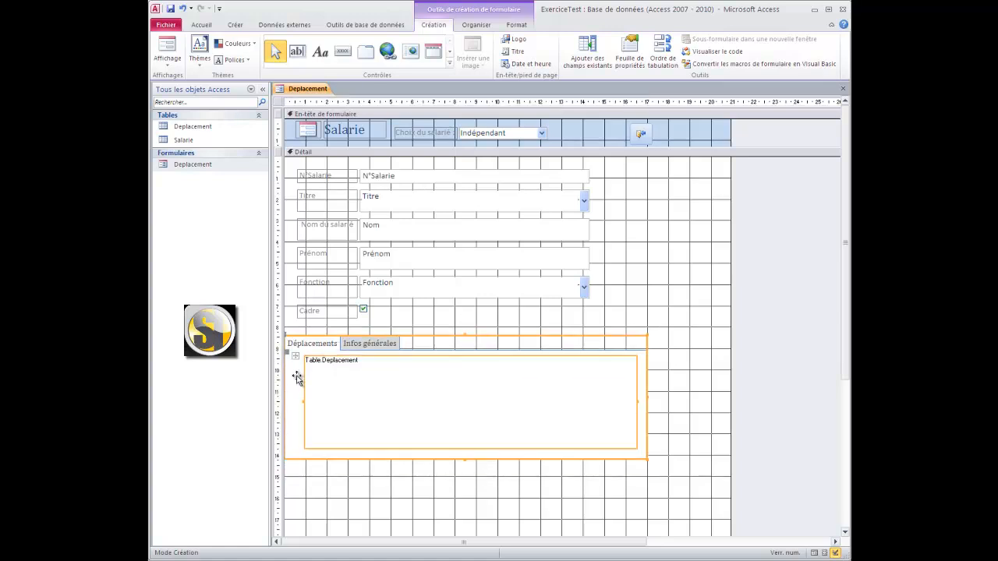
click(632, 281)
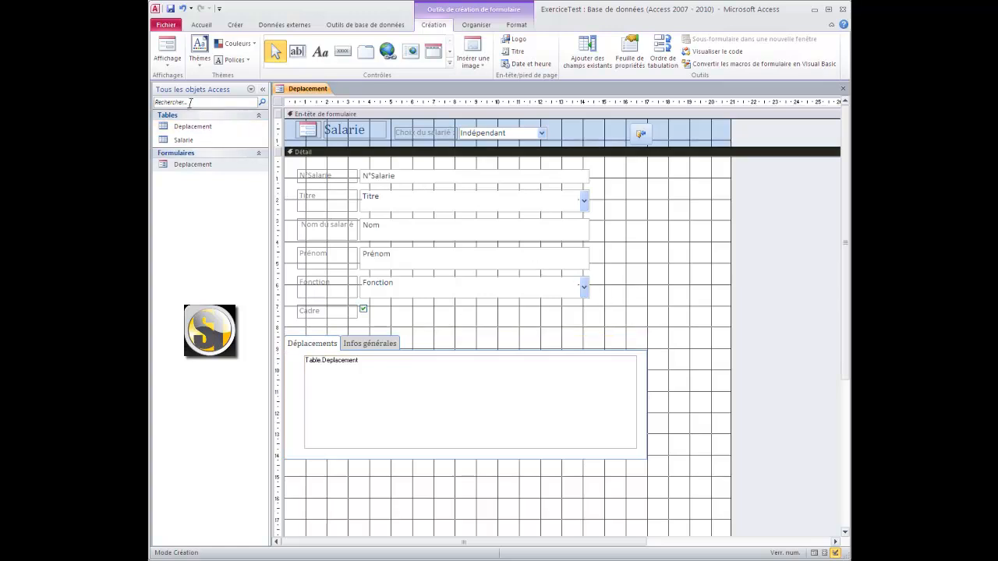
Step: Check the repositioned tab control and both of its pages in Form view
click(160, 61)
click(195, 84)
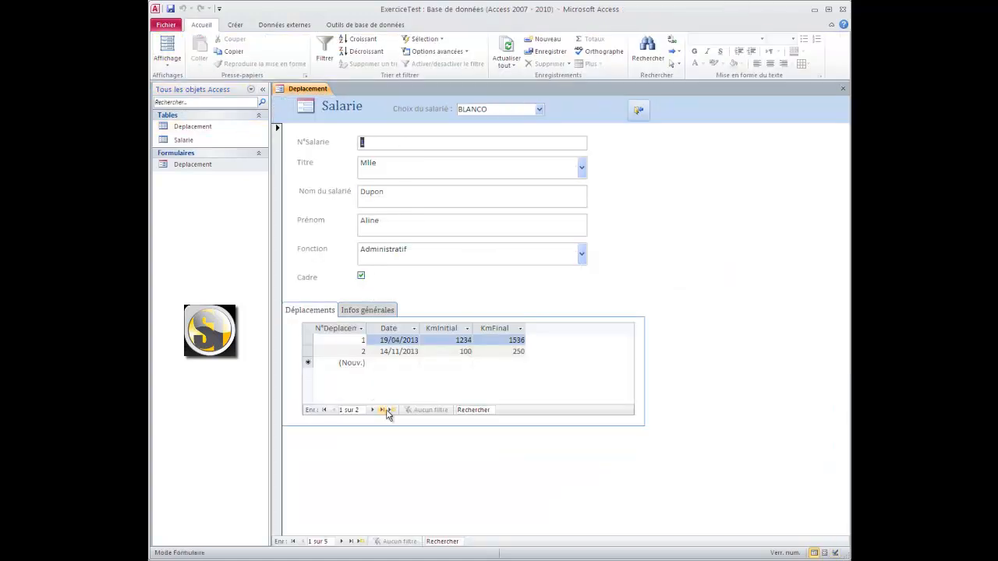
click(367, 313)
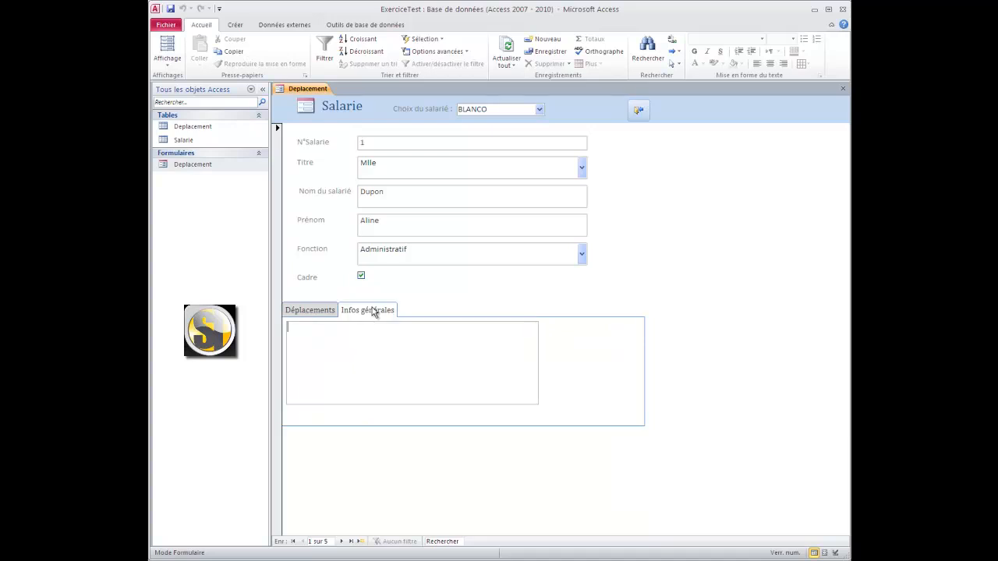
click(317, 317)
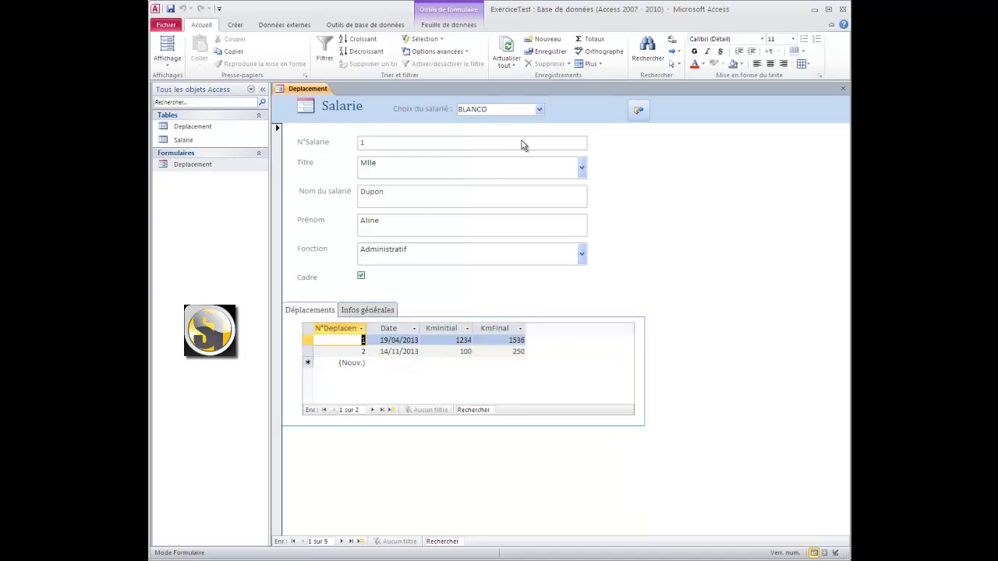
Step: Close the form with its header close button, saving the design changes, and reopen the Deplacement form
click(637, 114)
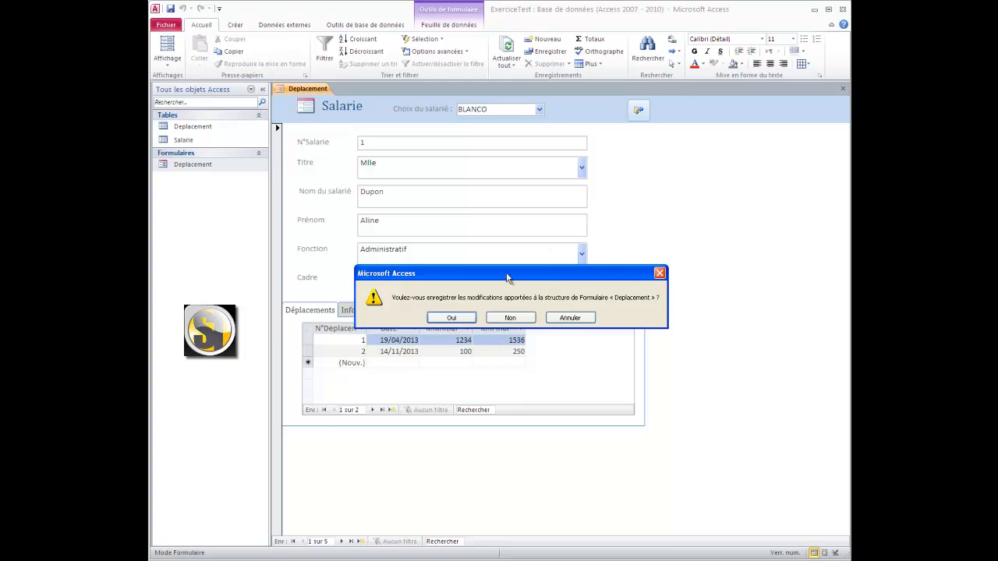
click(452, 318)
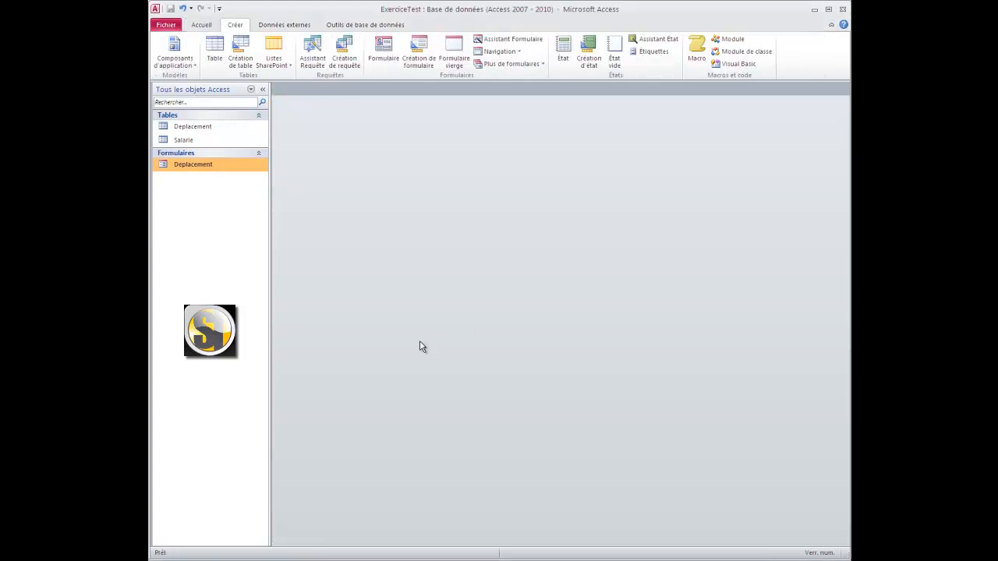
double_click(203, 165)
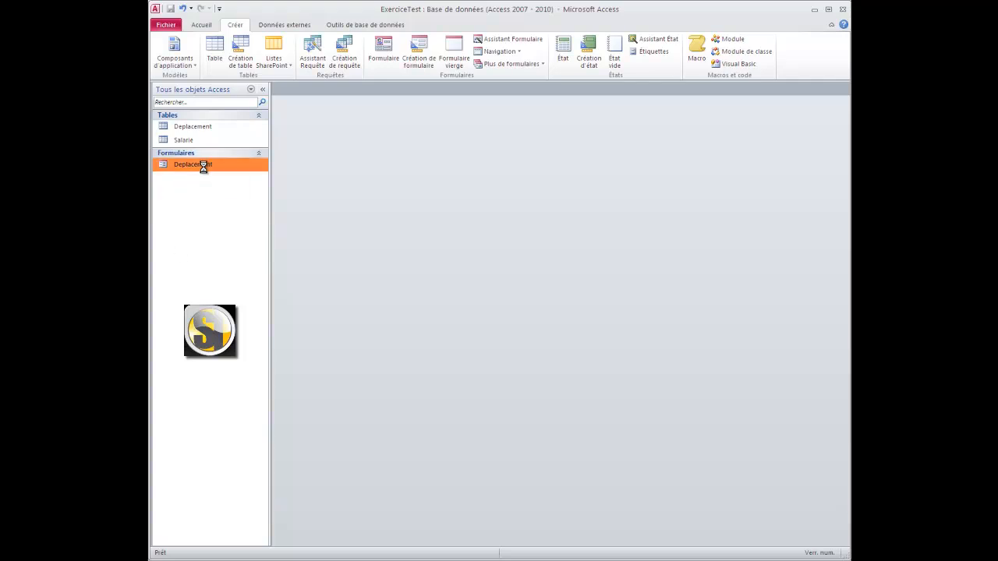